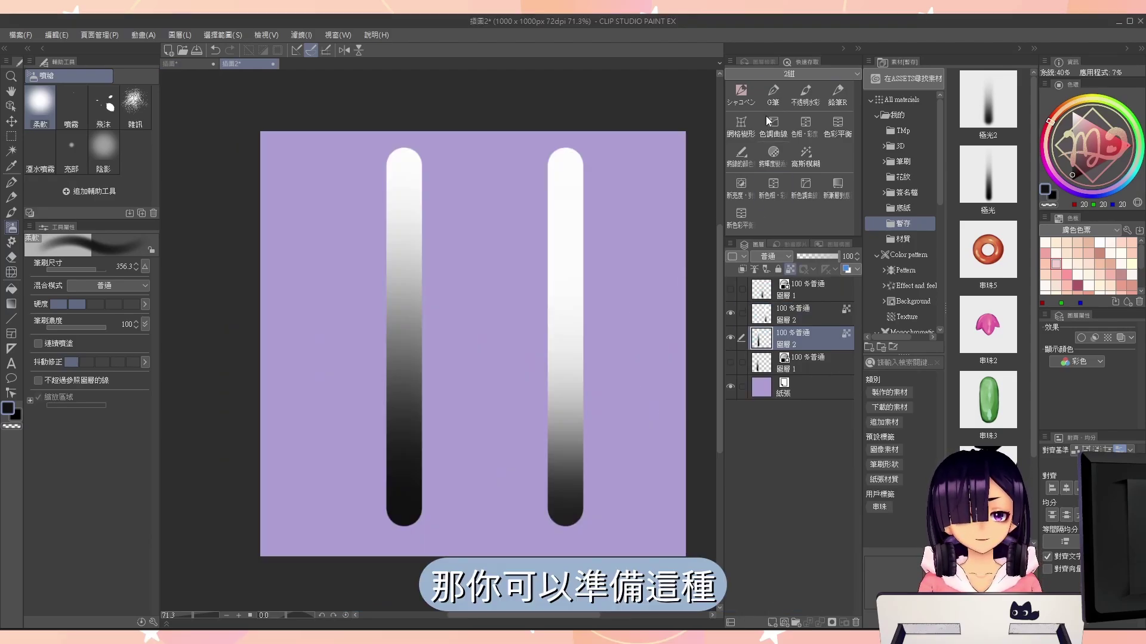
Hide the gradient bar layers and choose the rose (玫瑰) decoration brush
{"action": "left_click", "coordinate": [747, 96]}
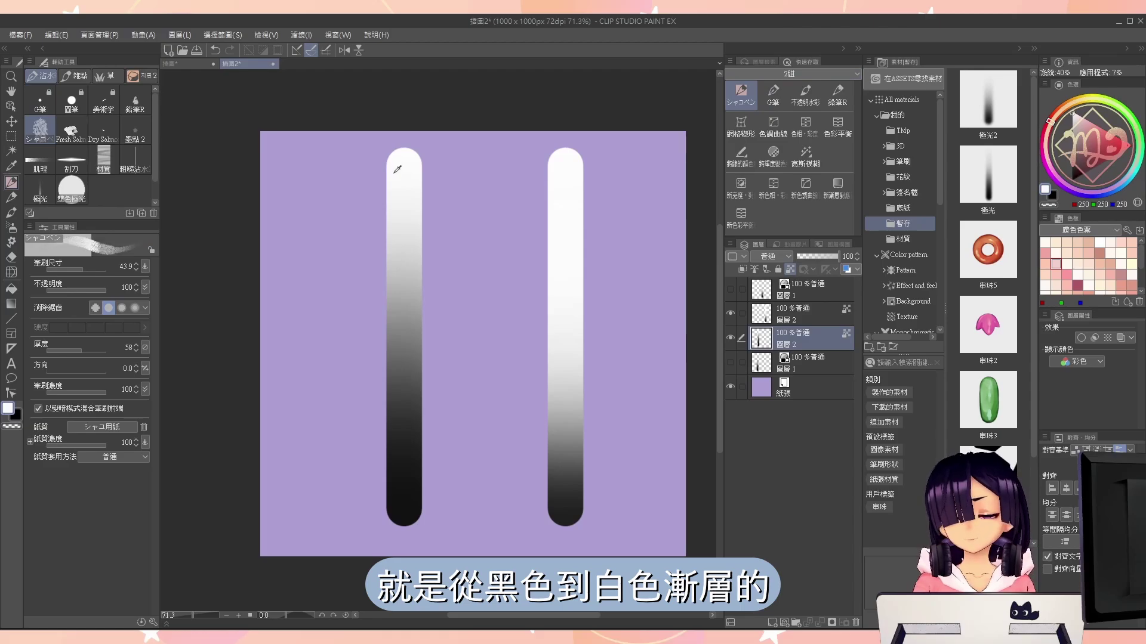
{"action": "left_click_drag", "start_coordinate": [729, 362], "coordinate": [736, 299]}
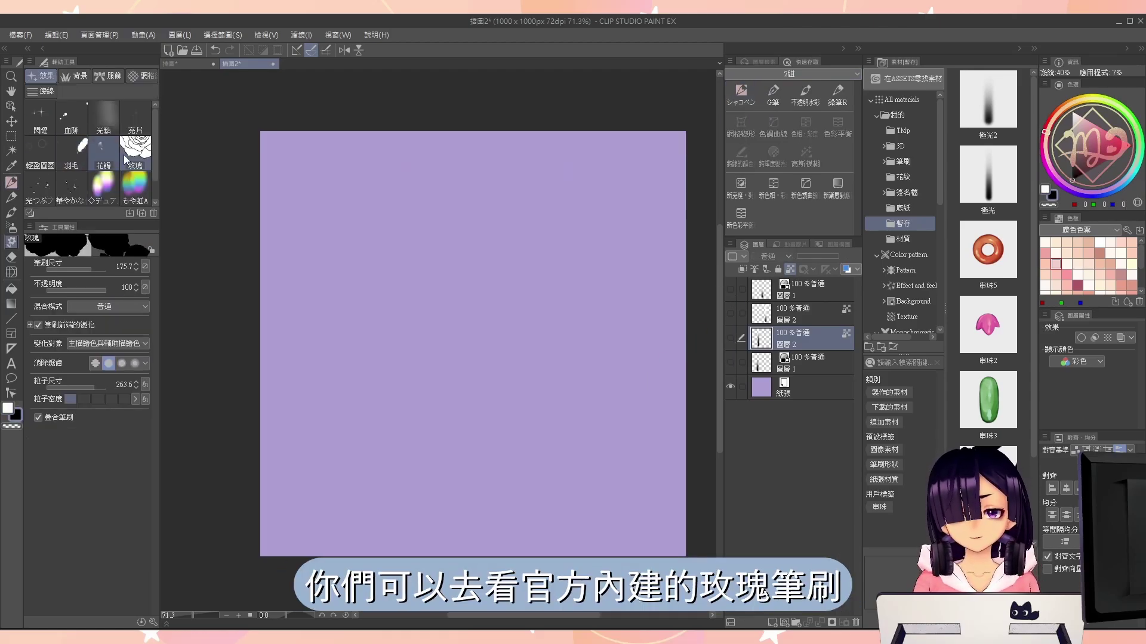
{"action": "left_click", "coordinate": [142, 169]}
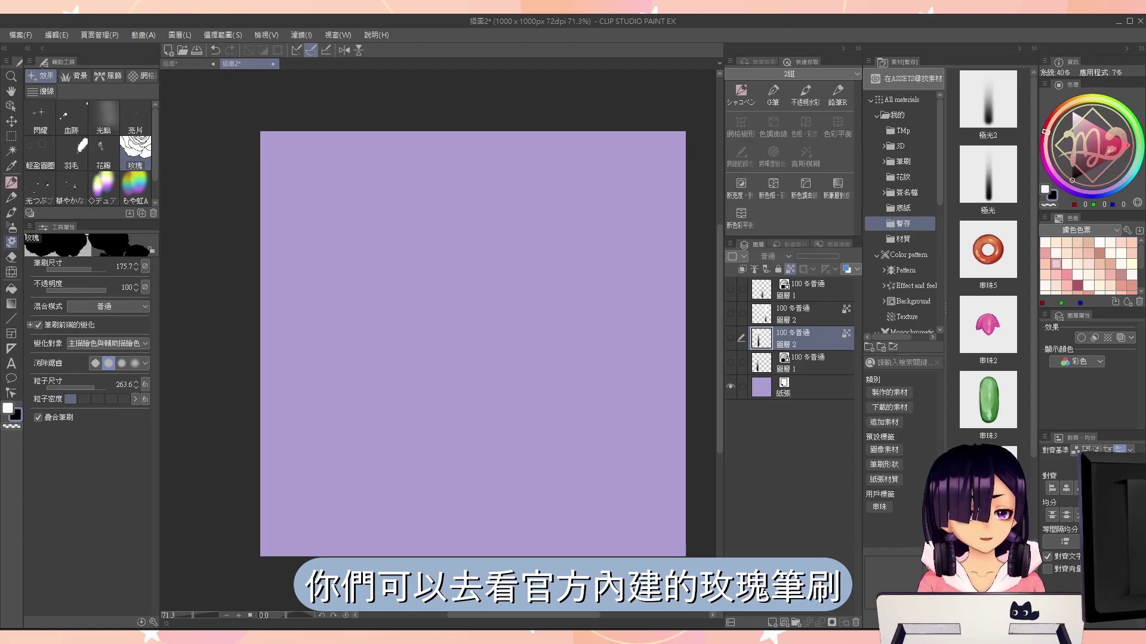
Set the main drawing colour to black and the sub colour to red for the rose brush
{"action": "left_click", "coordinate": [1093, 146]}
{"action": "left_click", "coordinate": [1073, 179]}
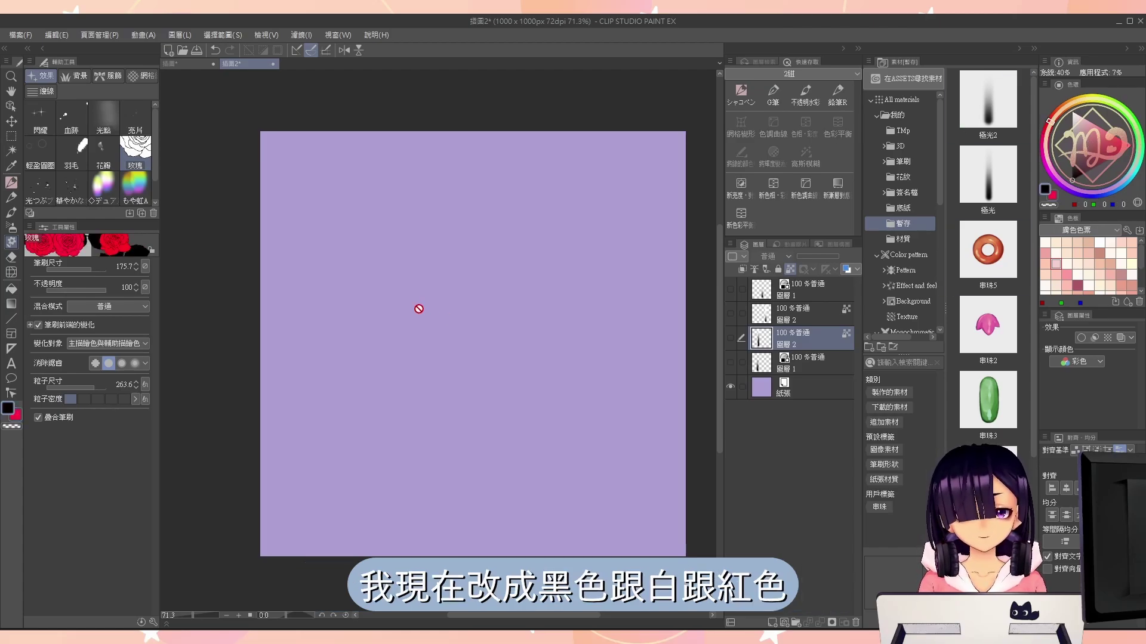
{"action": "left_click_drag", "start_coordinate": [1077, 180], "coordinate": [1072, 181]}
{"action": "left_click", "coordinate": [1052, 196]}
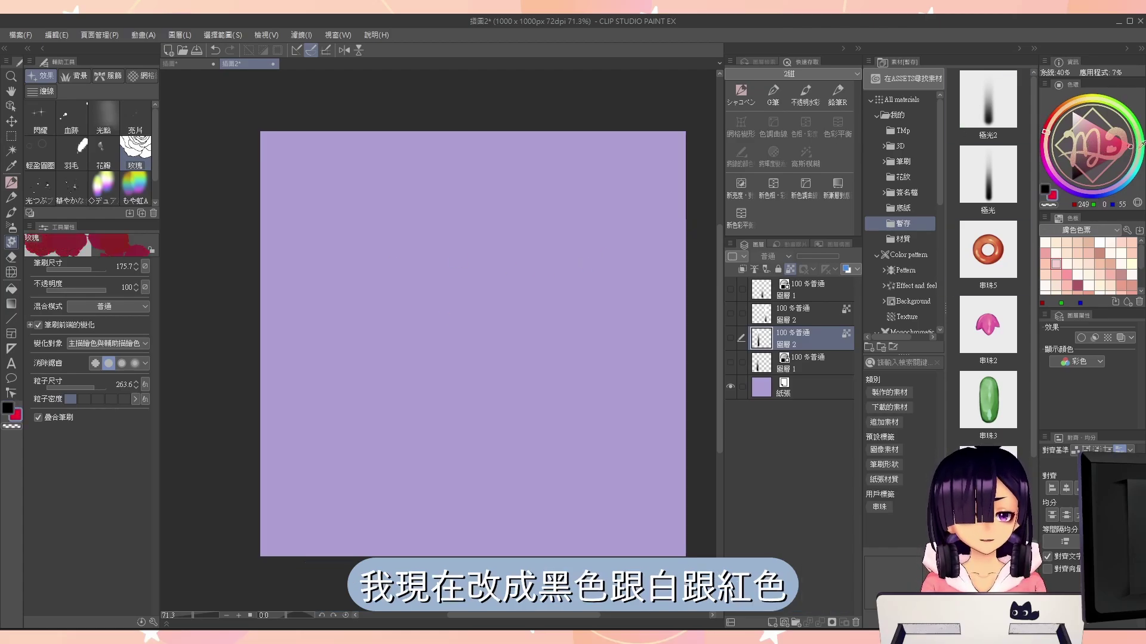
Add a new raster layer and stamp sample roses on it with the rose brush, trying a smaller brush size as well
{"action": "key", "text": "ctrl+shift+n"}
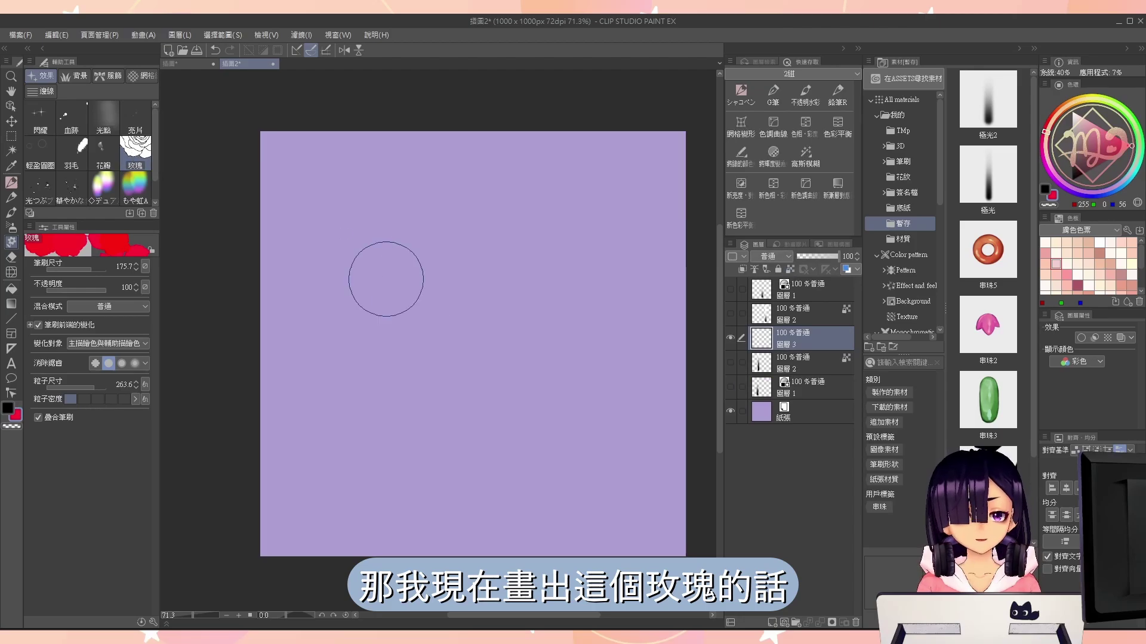
{"action": "mouse_move", "coordinate": [358, 219]}
{"action": "left_mouse_down"}
{"action": "mouse_move", "coordinate": [405, 338]}
{"action": "mouse_move", "coordinate": [433, 327]}
{"action": "mouse_move", "coordinate": [458, 368]}
{"action": "left_mouse_up"}
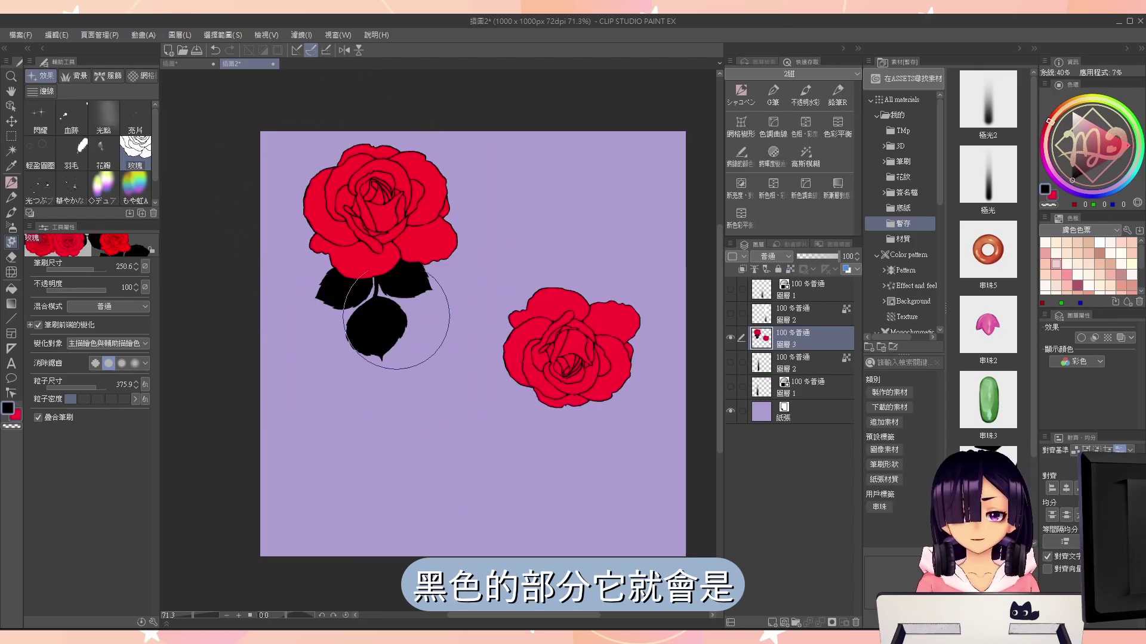
{"action": "scroll", "coordinate": [368, 209], "scroll_direction": "up", "scroll_amount": 4}
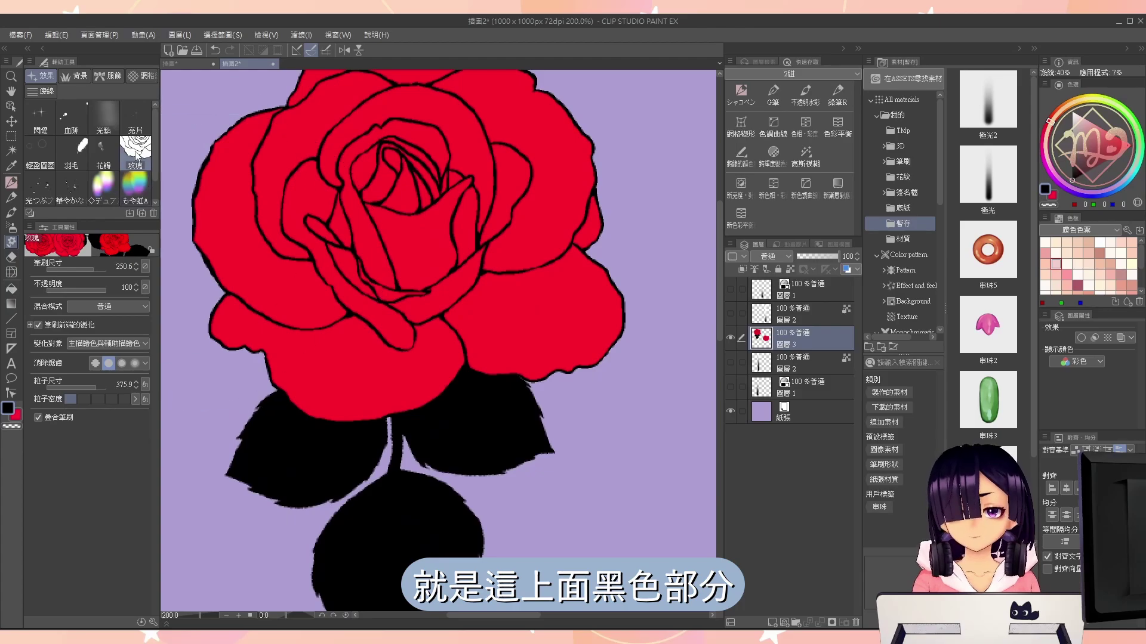
{"action": "mouse_move", "coordinate": [599, 386]}
{"action": "left_mouse_down"}
{"action": "mouse_move", "coordinate": [512, 355]}
{"action": "mouse_move", "coordinate": [358, 263]}
{"action": "left_mouse_up"}
{"action": "mouse_move", "coordinate": [641, 507]}
{"action": "left_mouse_down"}
{"action": "mouse_move", "coordinate": [478, 389]}
{"action": "mouse_move", "coordinate": [520, 422]}
{"action": "left_mouse_up"}
{"action": "left_click_drag", "start_coordinate": [559, 333], "coordinate": [531, 308]}
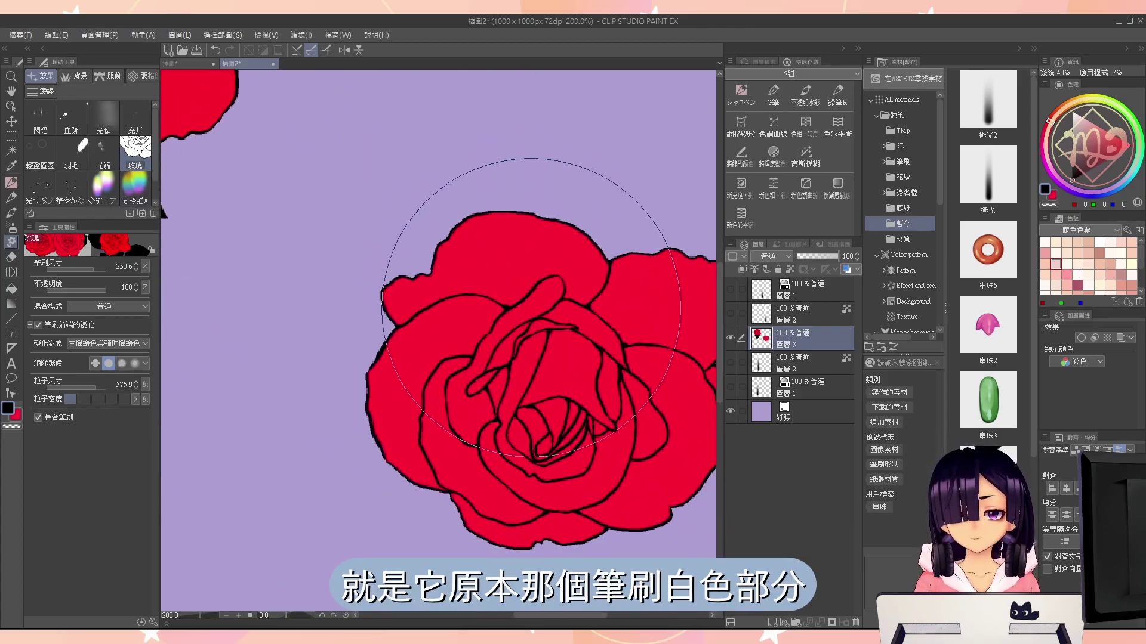
{"action": "key", "text": "bracketleft"}
{"action": "key", "text": "bracketleft"}
{"action": "left_click_drag", "start_coordinate": [476, 342], "coordinate": [511, 366]}
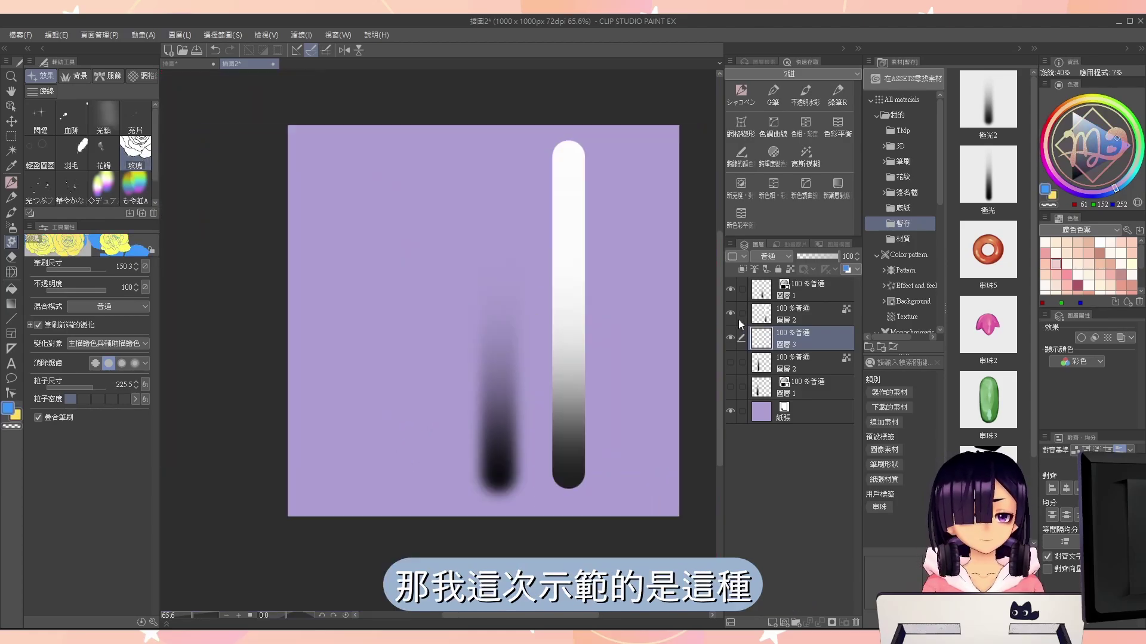
Hide 圖層 1, show the two crisp black-to-white gradient bars (圖層 2), and move the lower bar's layer directly beneath the other one
{"action": "left_click", "coordinate": [730, 313]}
{"action": "left_click", "coordinate": [730, 313]}
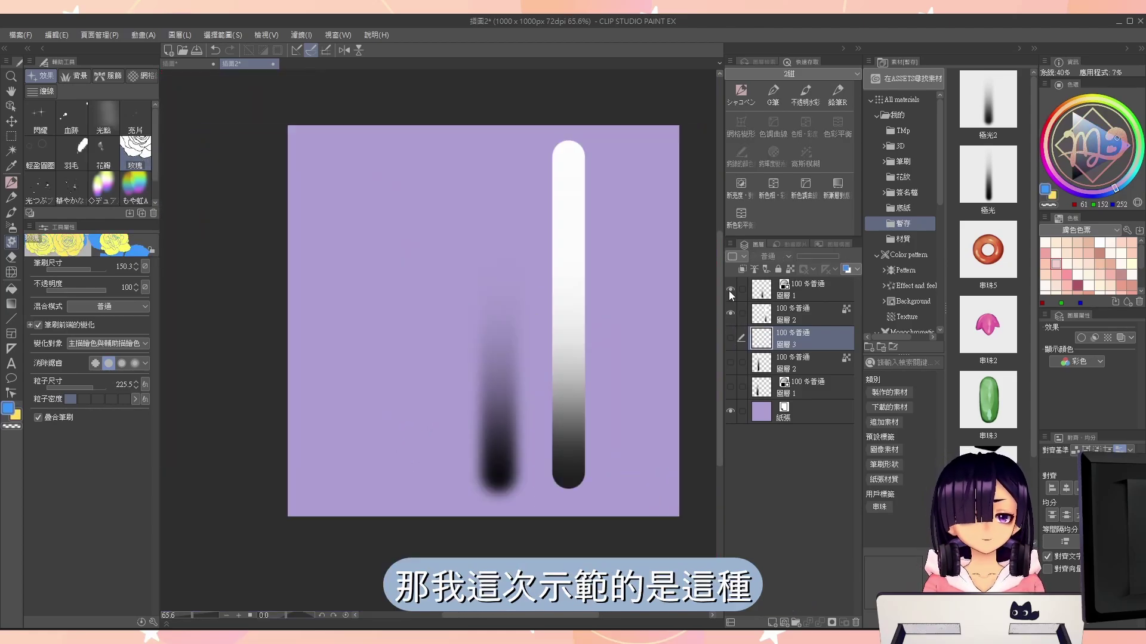
{"action": "left_click", "coordinate": [730, 289]}
{"action": "left_click", "coordinate": [730, 314]}
{"action": "left_click", "coordinate": [730, 313]}
{"action": "left_click", "coordinate": [729, 313]}
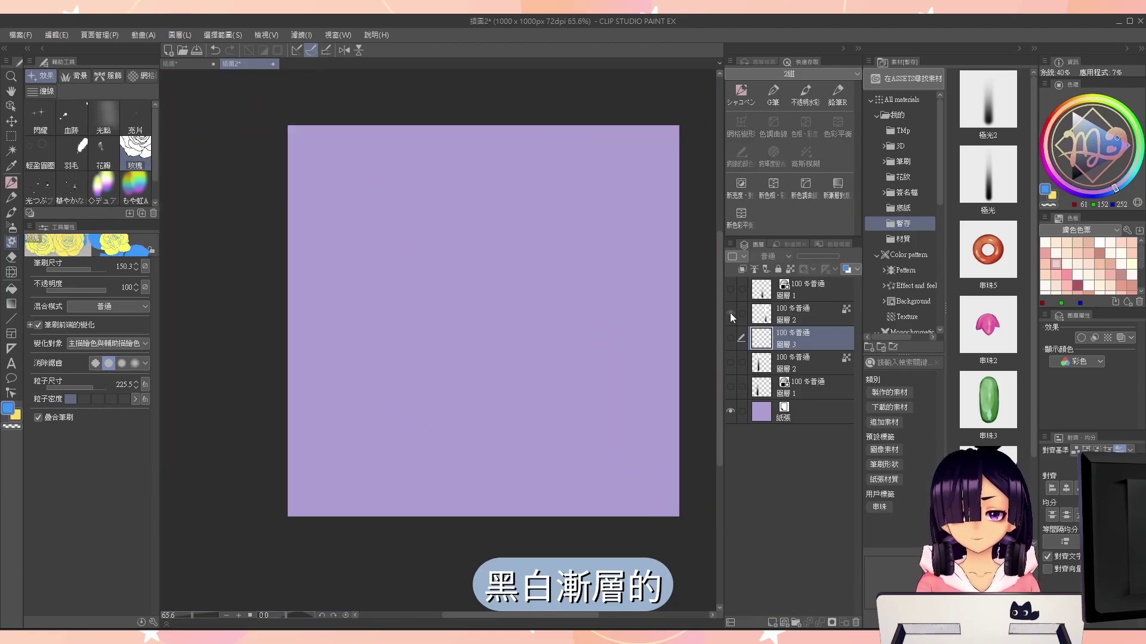
{"action": "left_click", "coordinate": [729, 312]}
{"action": "left_click", "coordinate": [730, 363]}
{"action": "left_click", "coordinate": [801, 364]}
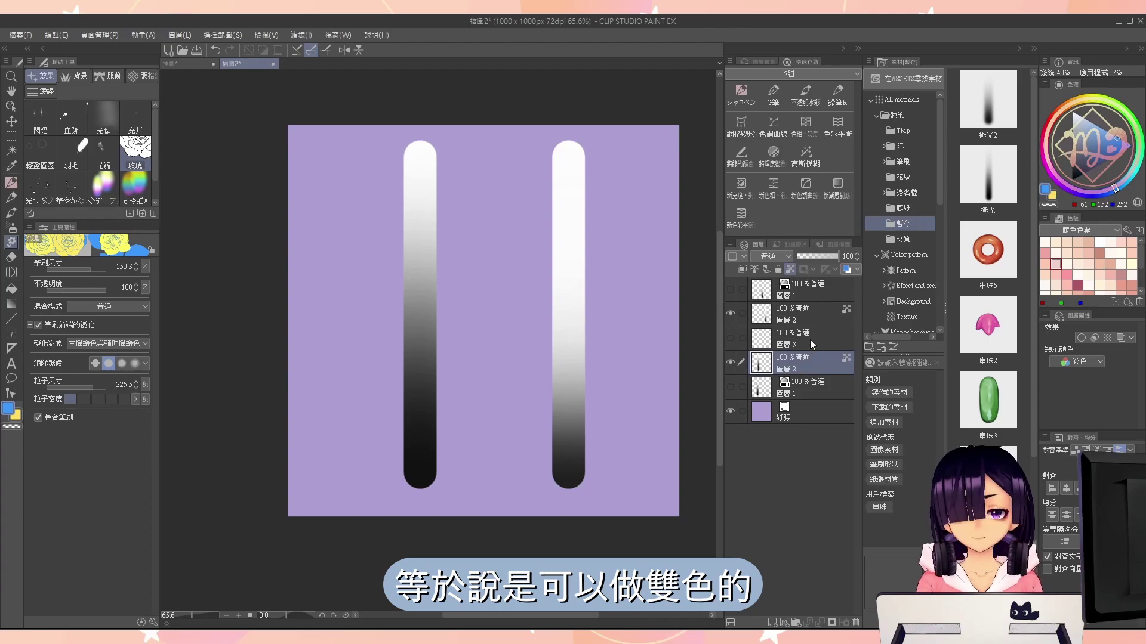
{"action": "left_click_drag", "start_coordinate": [810, 344], "coordinate": [808, 336]}
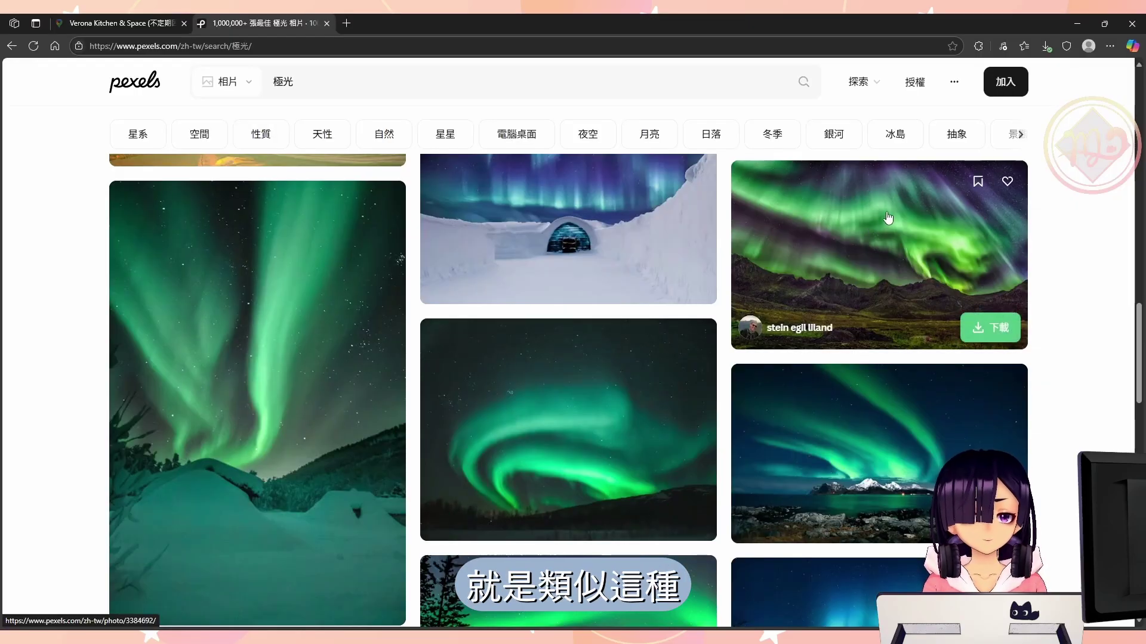
Switch to the Pexels page in the browser and look through the aurora (極光) photos for reference
{"action": "scroll", "coordinate": [667, 333], "scroll_direction": "down", "scroll_amount": 1}
{"action": "scroll", "coordinate": [666, 333], "scroll_direction": "up", "scroll_amount": 5}
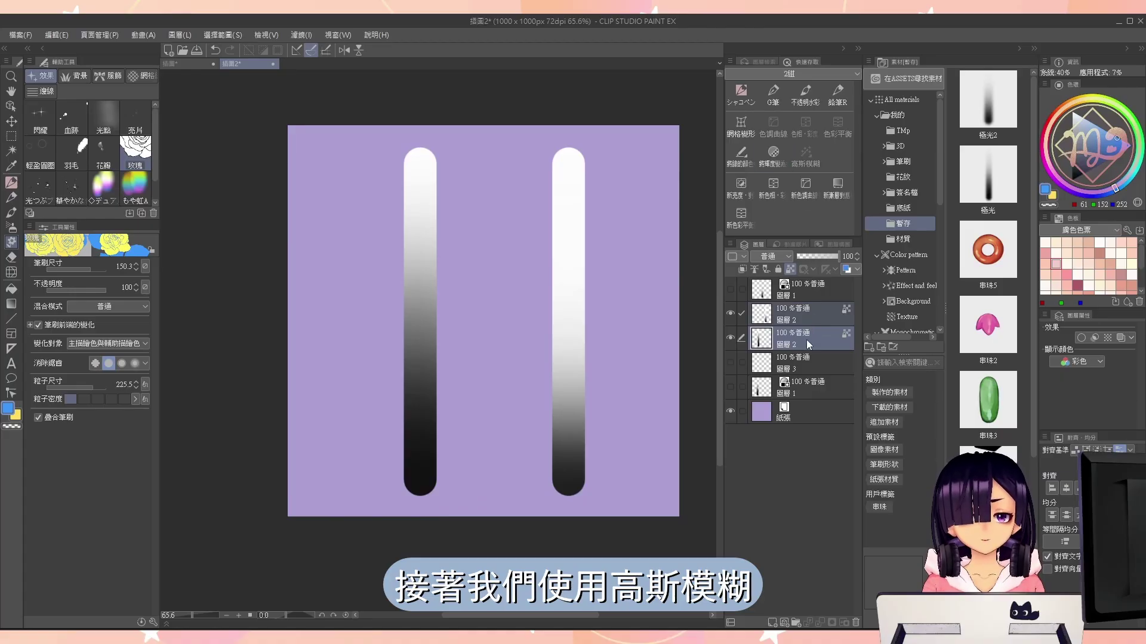
Apply Gaussian blur to both gradient bar layers and set each layer's display colour to gray (灰色)
{"action": "left_click", "coordinate": [809, 345]}
{"action": "left_click", "coordinate": [804, 156]}
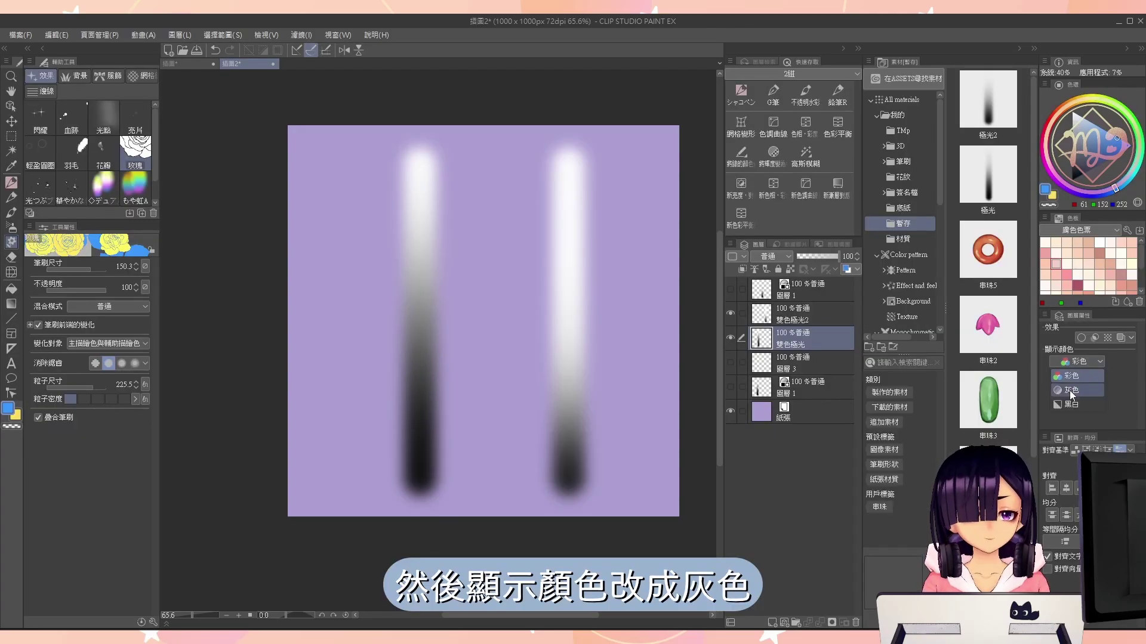
{"action": "left_click", "coordinate": [1070, 390]}
{"action": "left_click", "coordinate": [821, 310]}
{"action": "left_click", "coordinate": [1087, 360]}
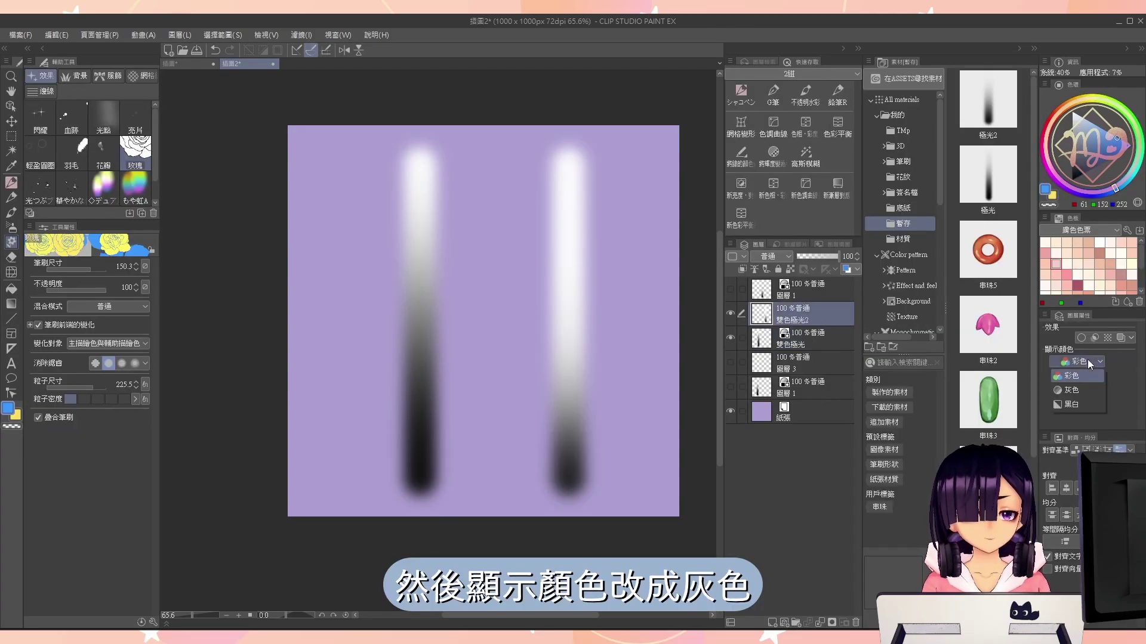
{"action": "left_click", "coordinate": [1071, 389]}
Register the 雙色極光 and 雙色極光2 layers as image materials in the 暫存 material folder
{"action": "left_click", "coordinate": [832, 338]}
{"action": "left_click_drag", "start_coordinate": [820, 339], "coordinate": [988, 102]}
{"action": "left_click_drag", "start_coordinate": [812, 317], "coordinate": [1015, 203]}
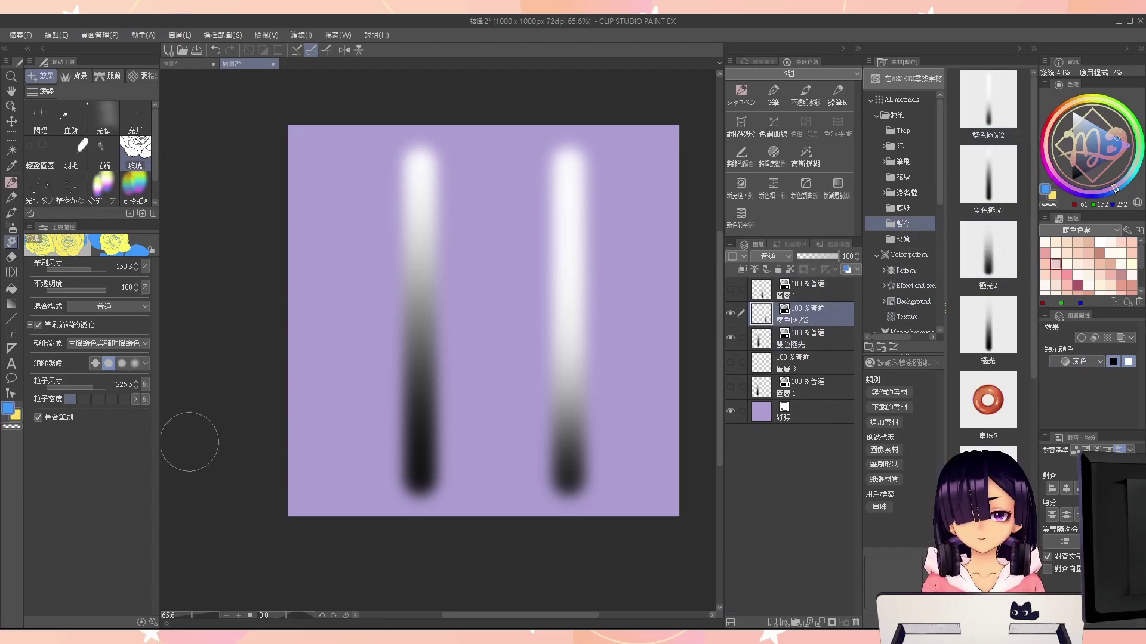
Enable use as a brush tip shape (作為筆刷前端形狀使用) for the 雙色極光2 and 雙色極光 materials, copying the name 雙色極光
{"action": "key", "text": "p"}
{"action": "double_click", "coordinate": [972, 95]}
{"action": "left_click", "coordinate": [323, 408]}
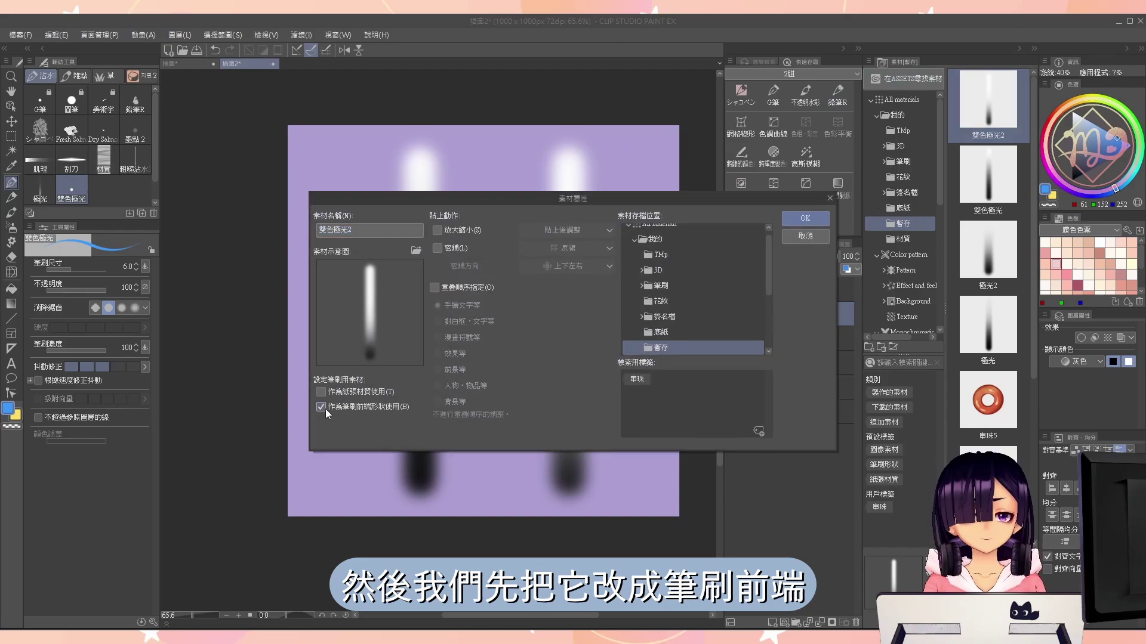
{"action": "left_click", "coordinate": [817, 216]}
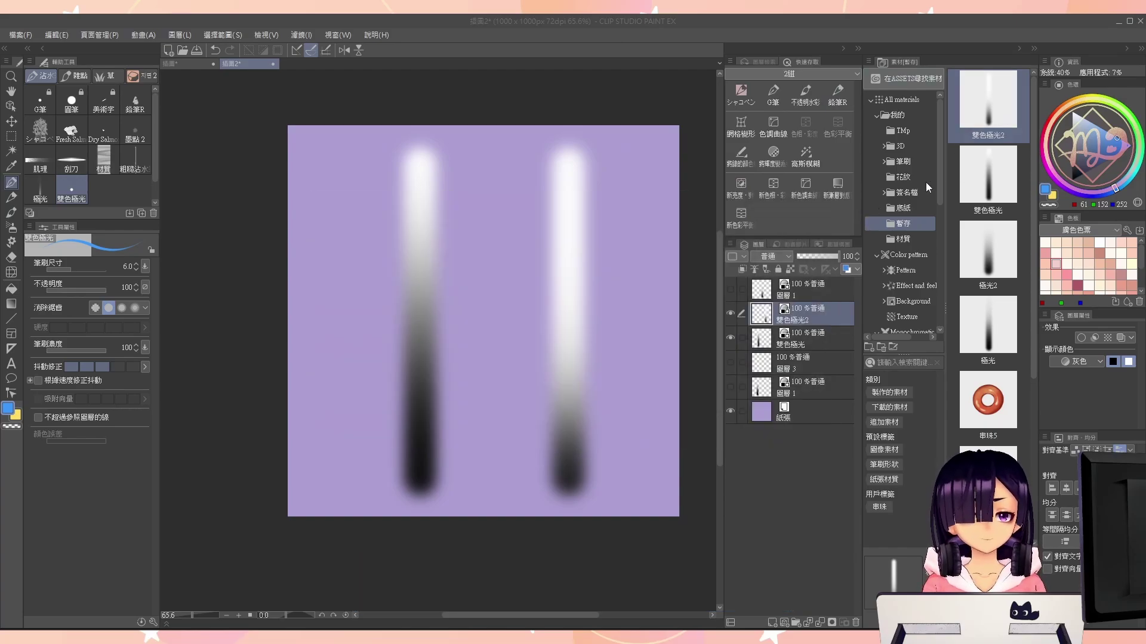
{"action": "double_click", "coordinate": [966, 173]}
{"action": "key", "text": "ctrl+c"}
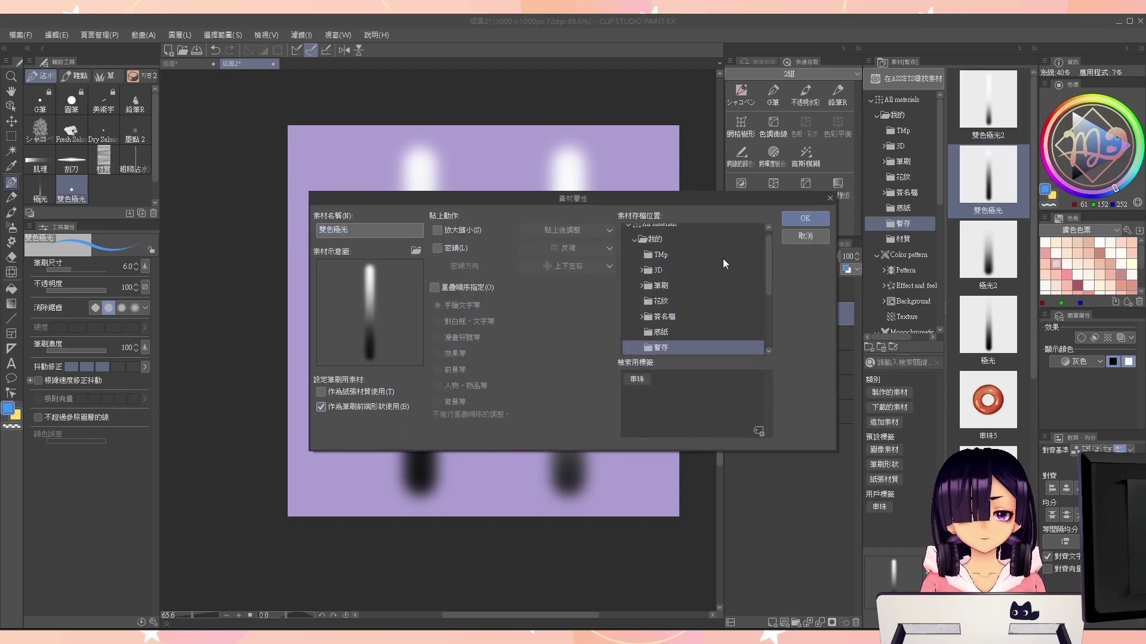
{"action": "left_click", "coordinate": [805, 218]}
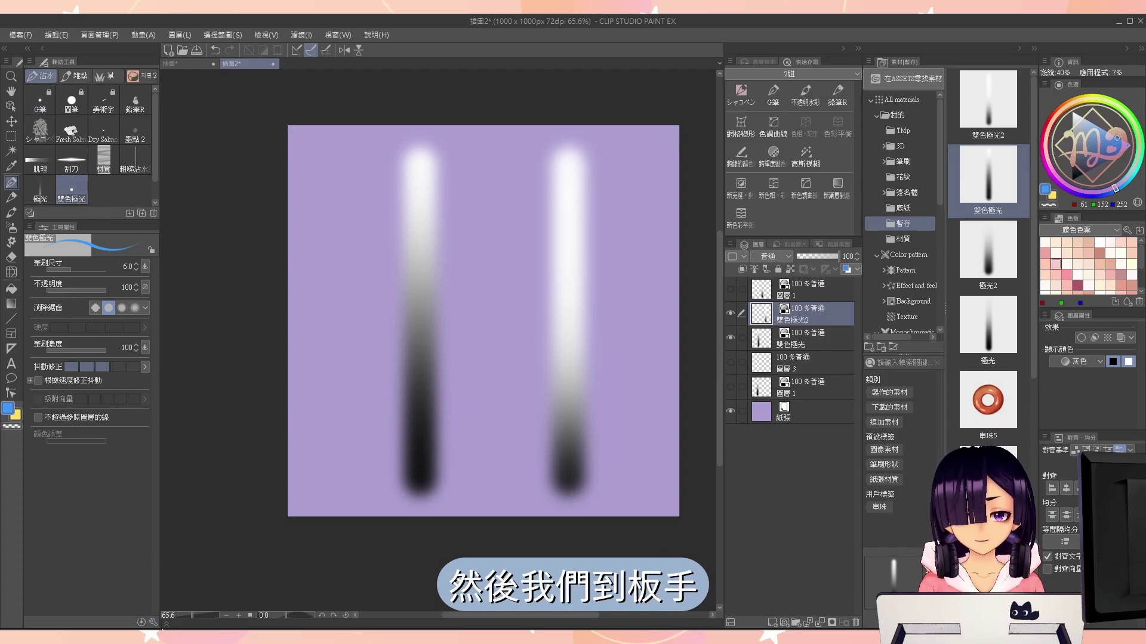
In the 雙色極光 brush's detailed settings, find the 雙色極光 materials by name and add both as brush tip shapes
{"action": "left_click", "coordinate": [153, 622]}
{"action": "left_click", "coordinate": [479, 206]}
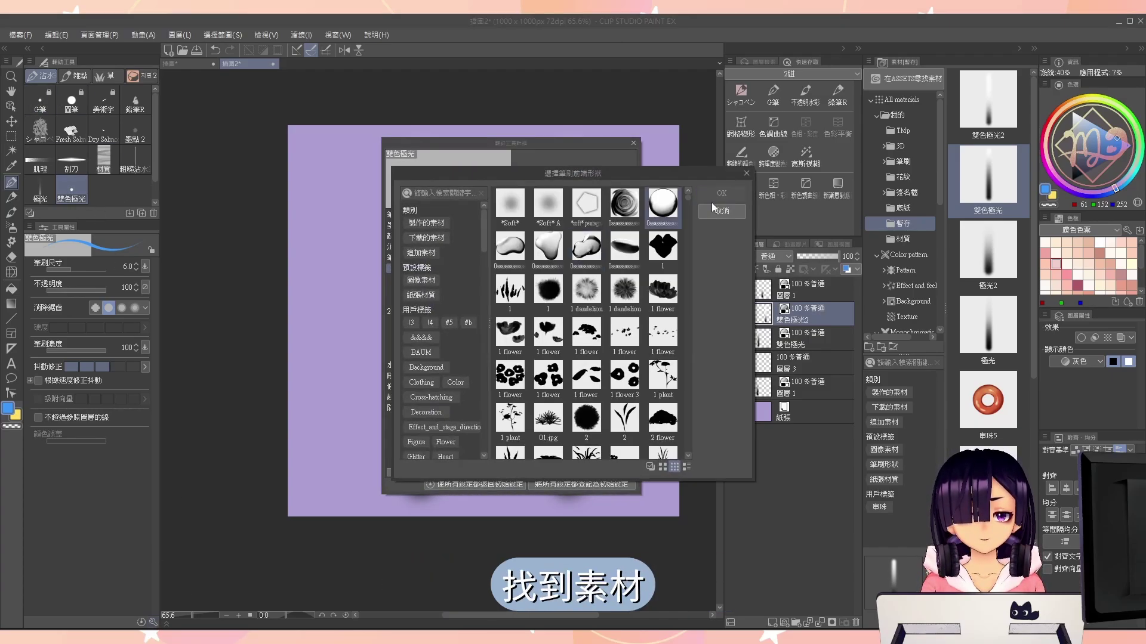
{"action": "left_click", "coordinate": [468, 196]}
{"action": "key", "text": "ctrl+v"}
{"action": "left_click", "coordinate": [540, 206]}
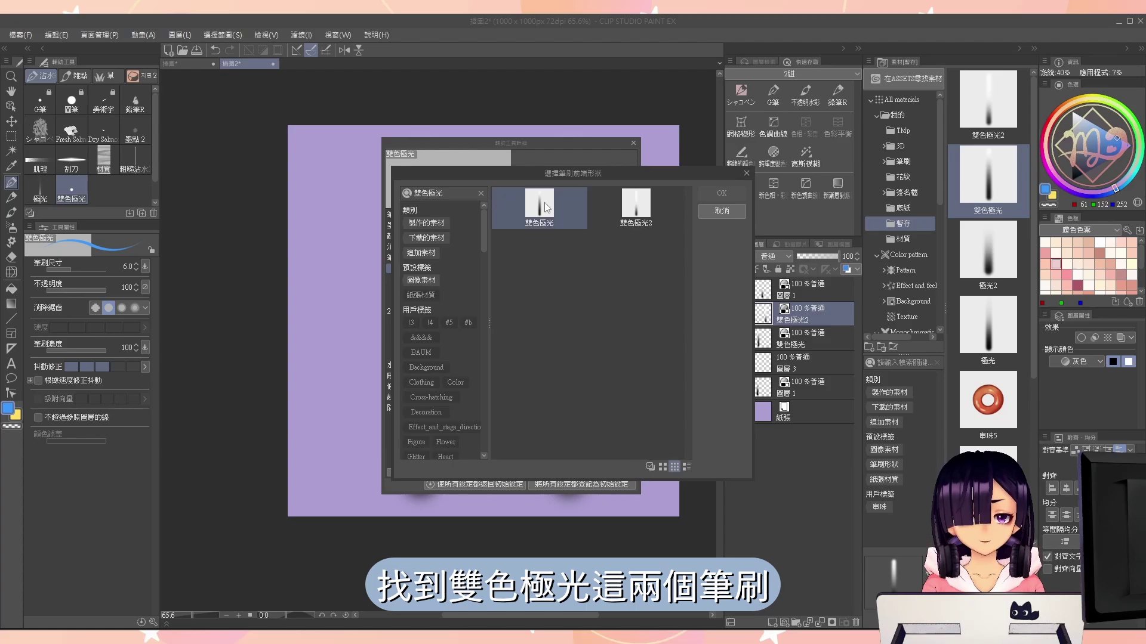
{"action": "left_click", "coordinate": [637, 206]}
{"action": "left_click", "coordinate": [540, 206], "text": "ctrl"}
{"action": "left_click", "coordinate": [722, 193]}
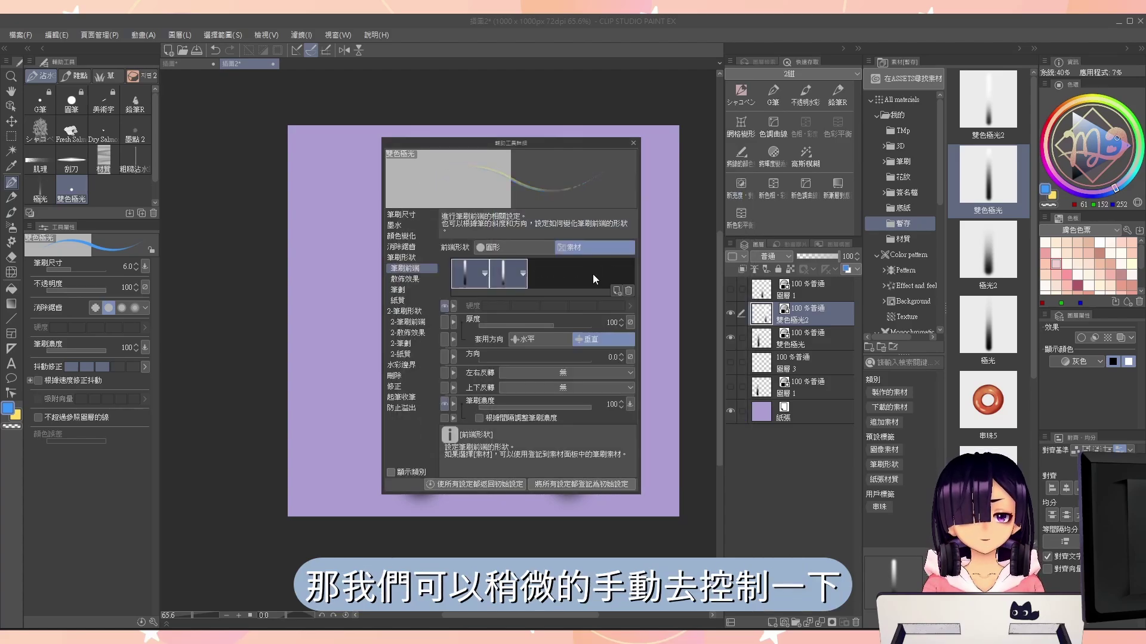
Add the first 雙色極光 material once more as a third brush tip shape
{"action": "left_click", "coordinate": [616, 290]}
{"action": "left_click", "coordinate": [445, 190]}
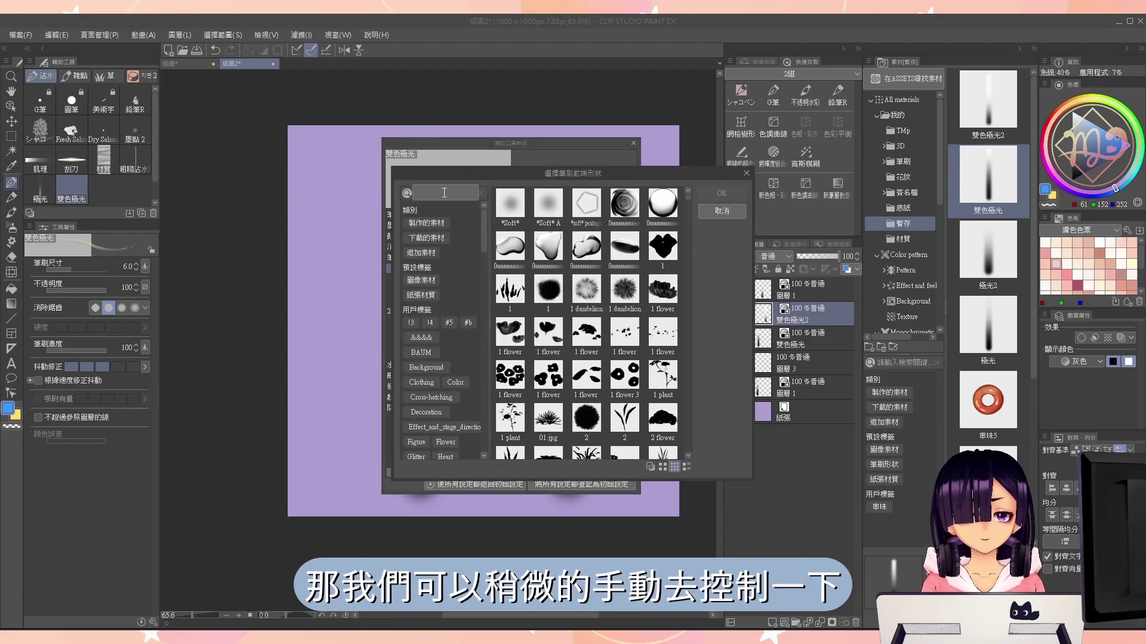
{"action": "key", "text": "Return"}
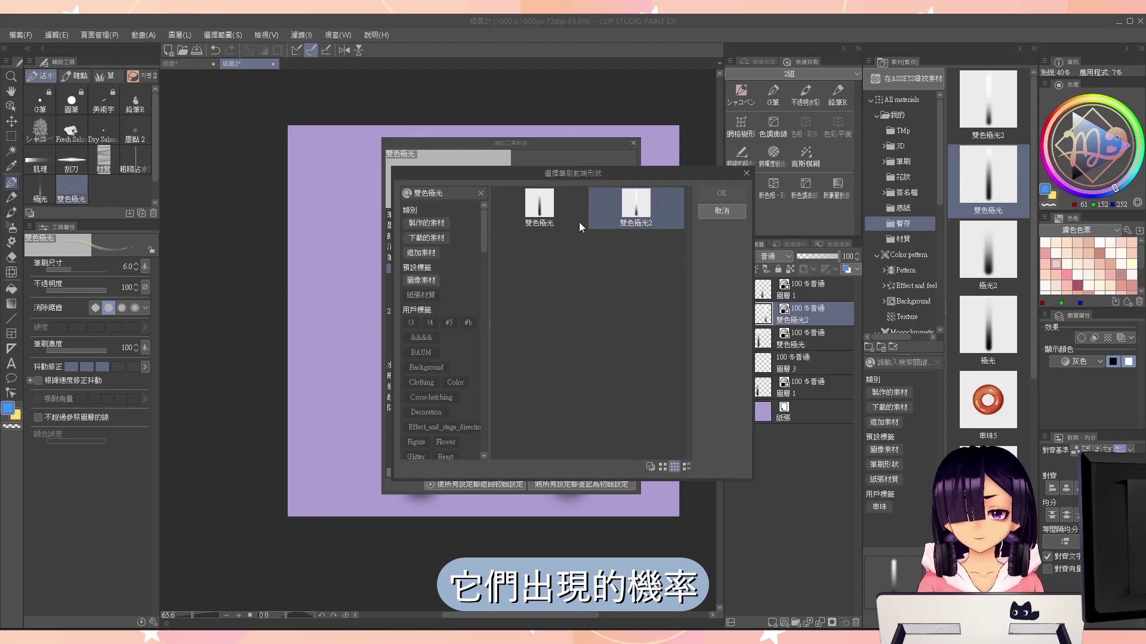
{"action": "left_click", "coordinate": [542, 213]}
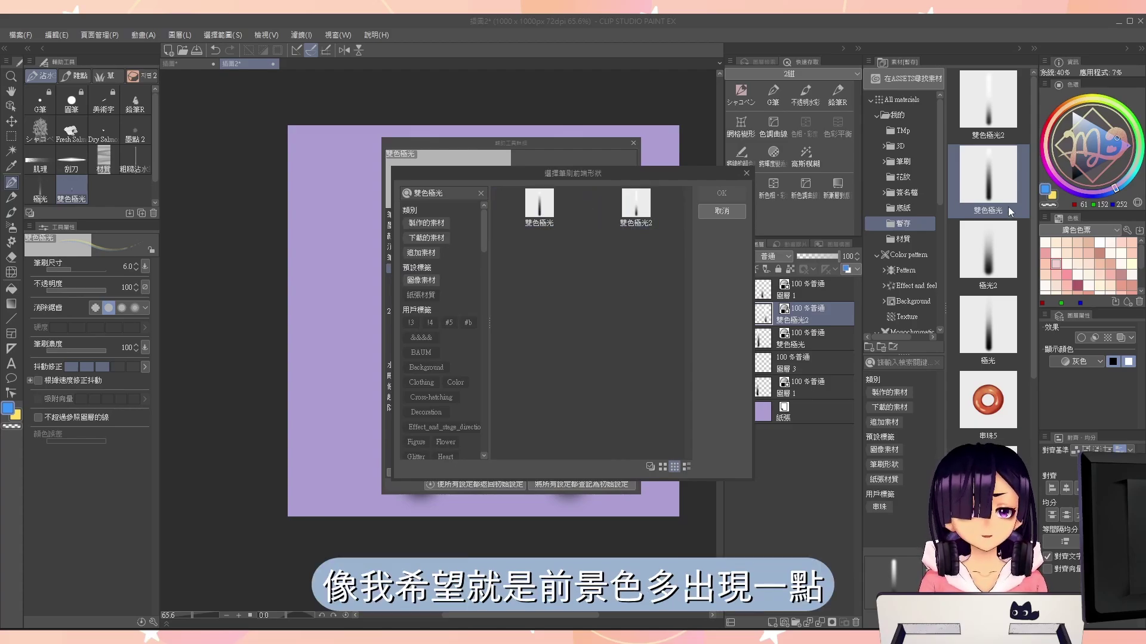
{"action": "left_click", "coordinate": [661, 216]}
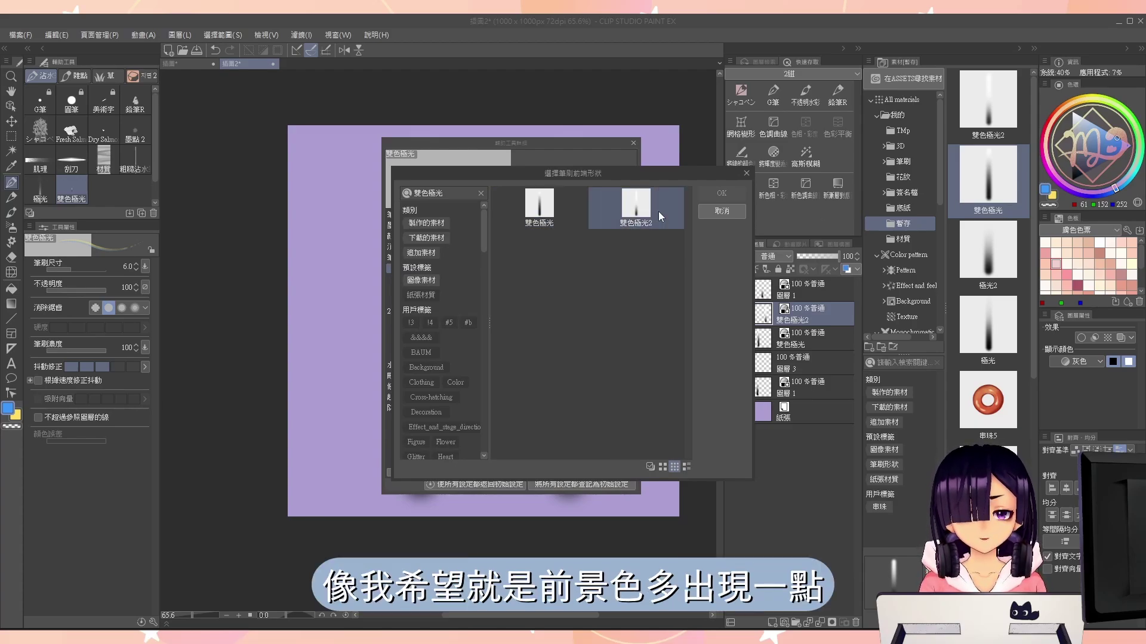
{"action": "left_click", "coordinate": [537, 216]}
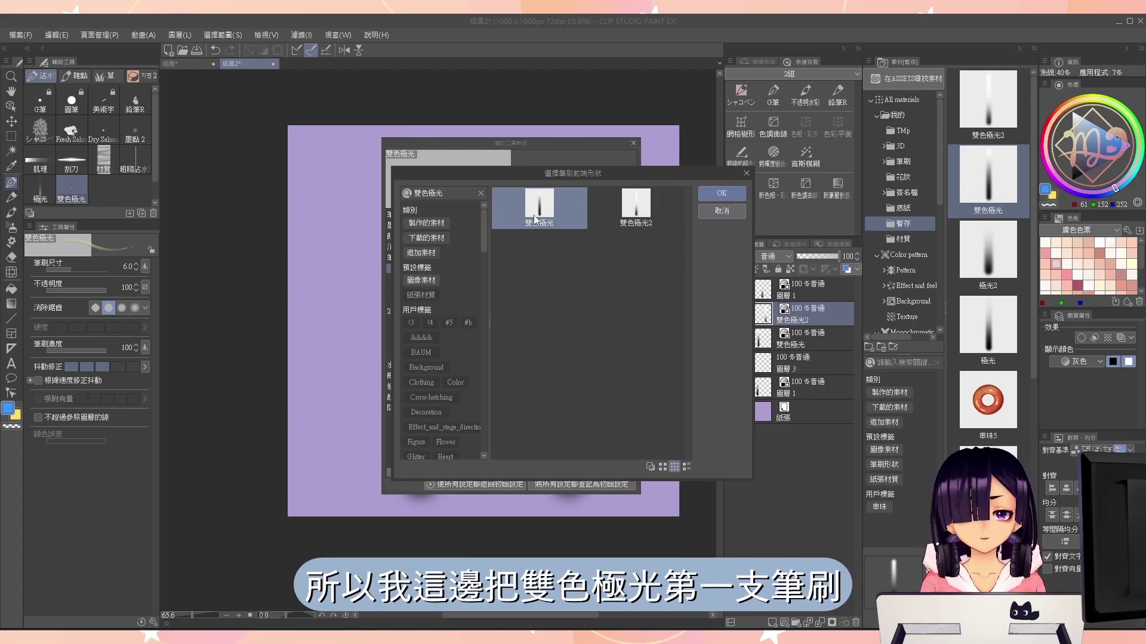
{"action": "left_click", "coordinate": [705, 195]}
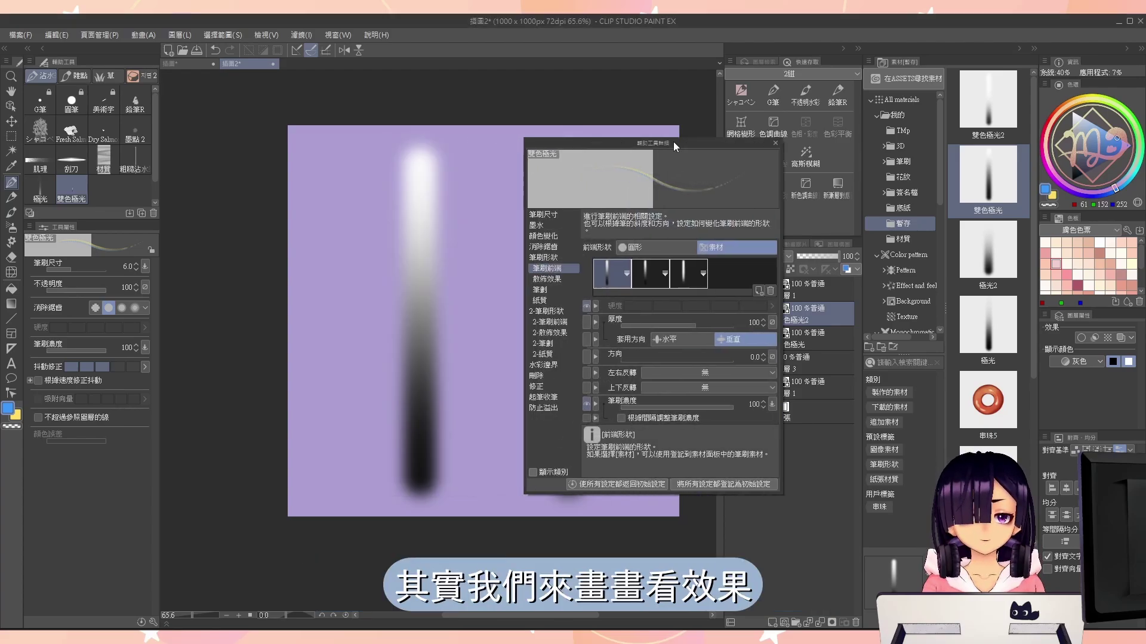
Move the brush settings window off the canvas and paint a test stroke with the 雙色極光 brush in light blue and salmon
{"action": "left_click_drag", "start_coordinate": [673, 141], "coordinate": [721, 143]}
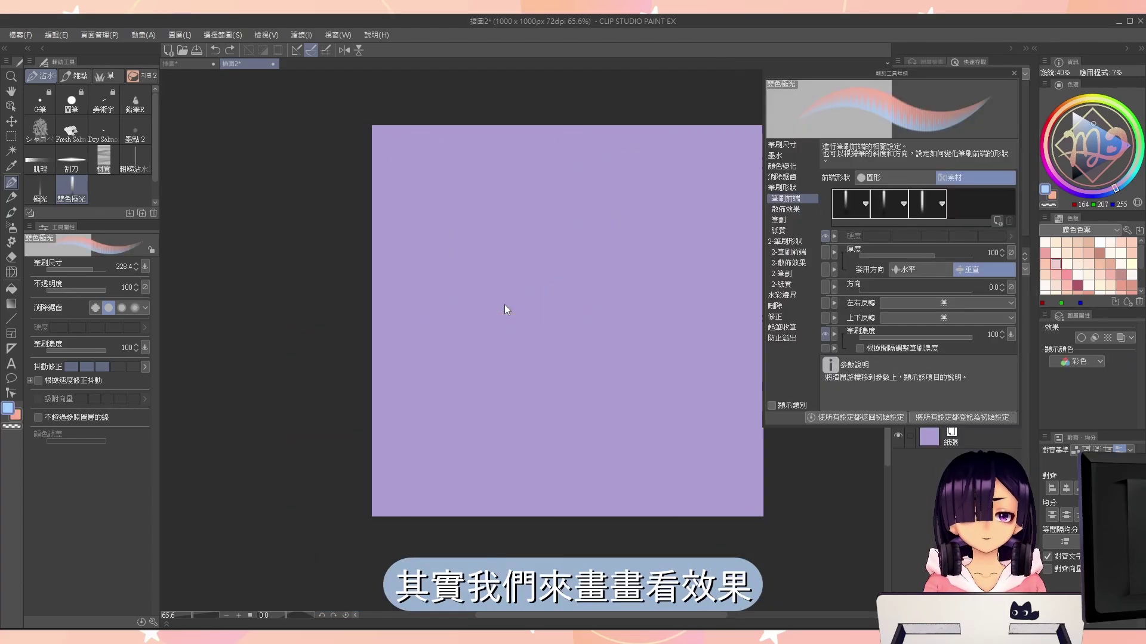
{"action": "mouse_move", "coordinate": [400, 342]}
{"action": "left_mouse_down"}
{"action": "mouse_move", "coordinate": [482, 287]}
{"action": "mouse_move", "coordinate": [604, 226]}
{"action": "mouse_move", "coordinate": [696, 221]}
{"action": "left_mouse_up"}
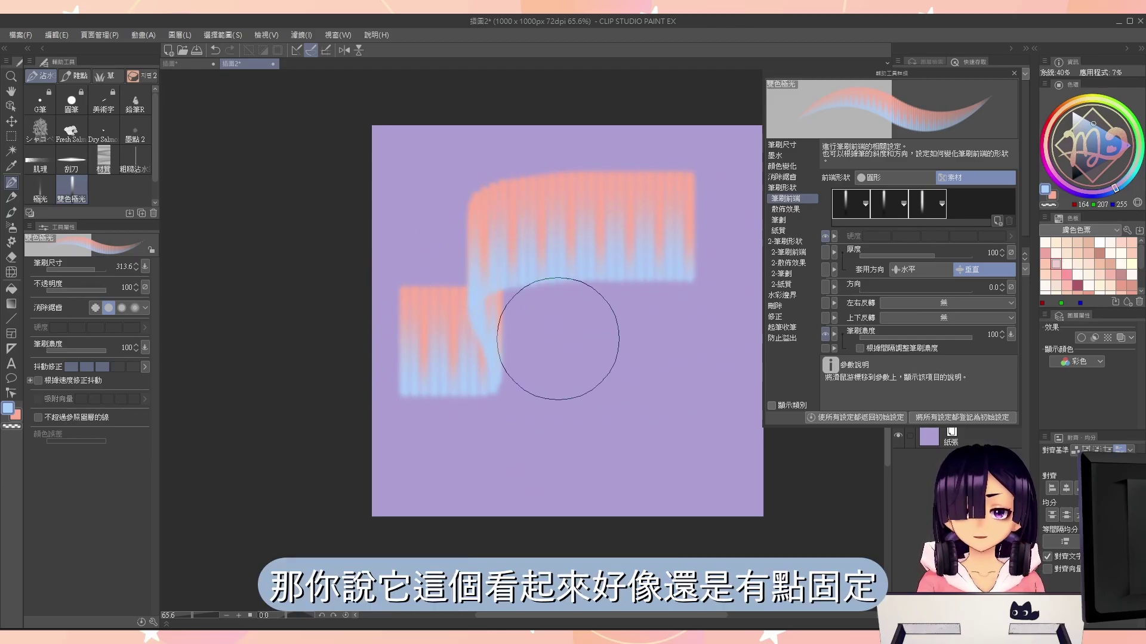
Apply the brush tip thickness (厚度) in the horizontal direction (水平) and turn on its random influence (隨機)
{"action": "left_click", "coordinate": [907, 269]}
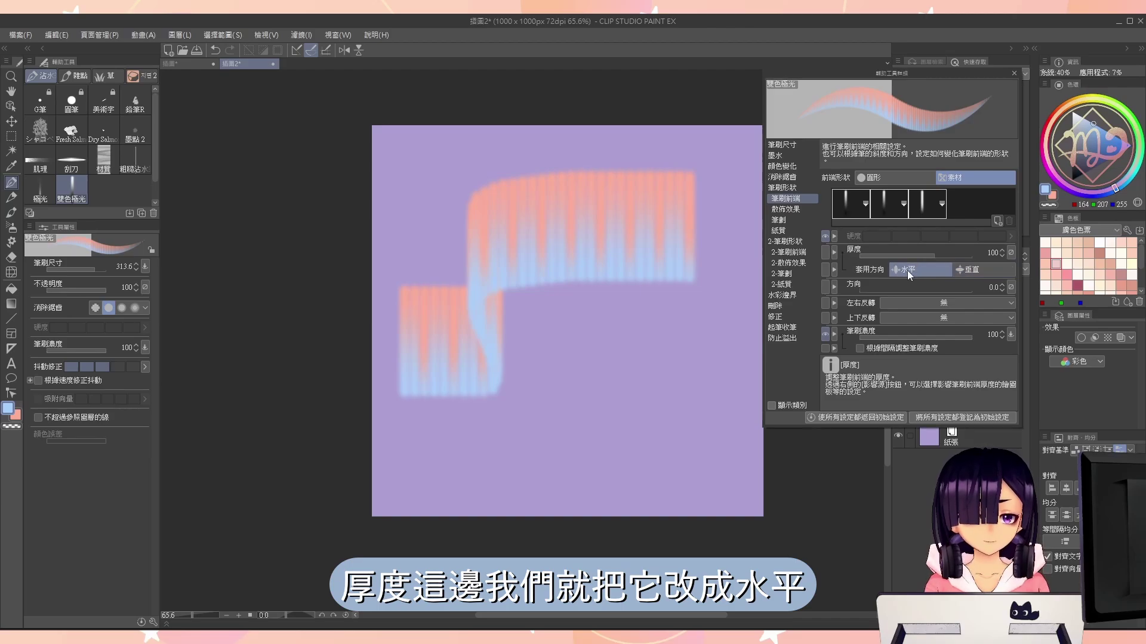
{"action": "left_click", "coordinate": [1010, 252]}
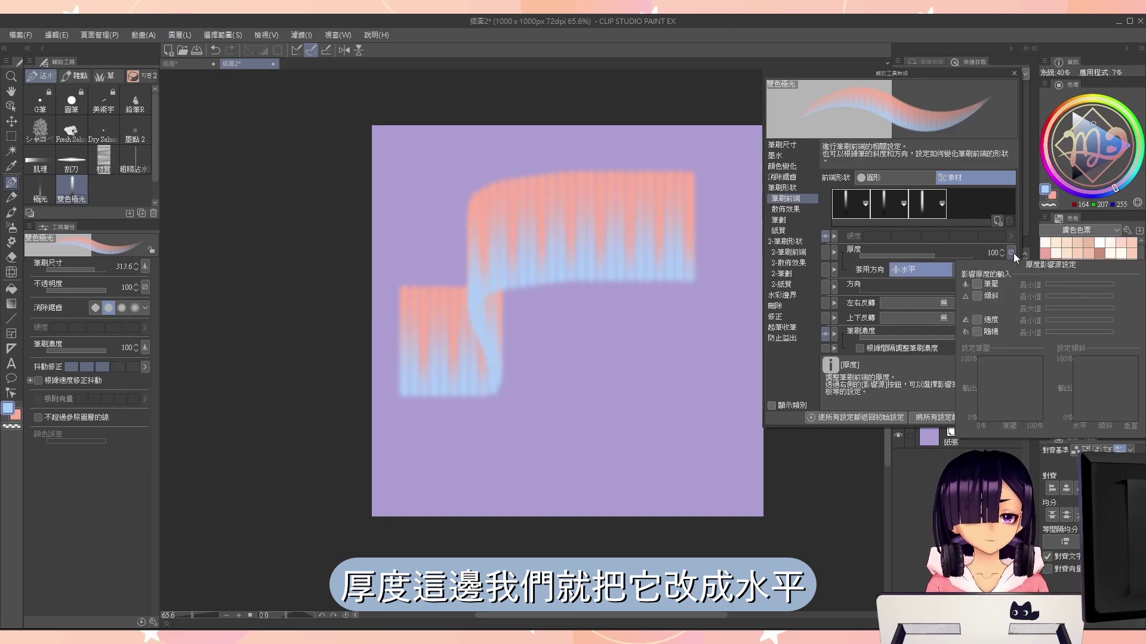
{"action": "left_click", "coordinate": [976, 333]}
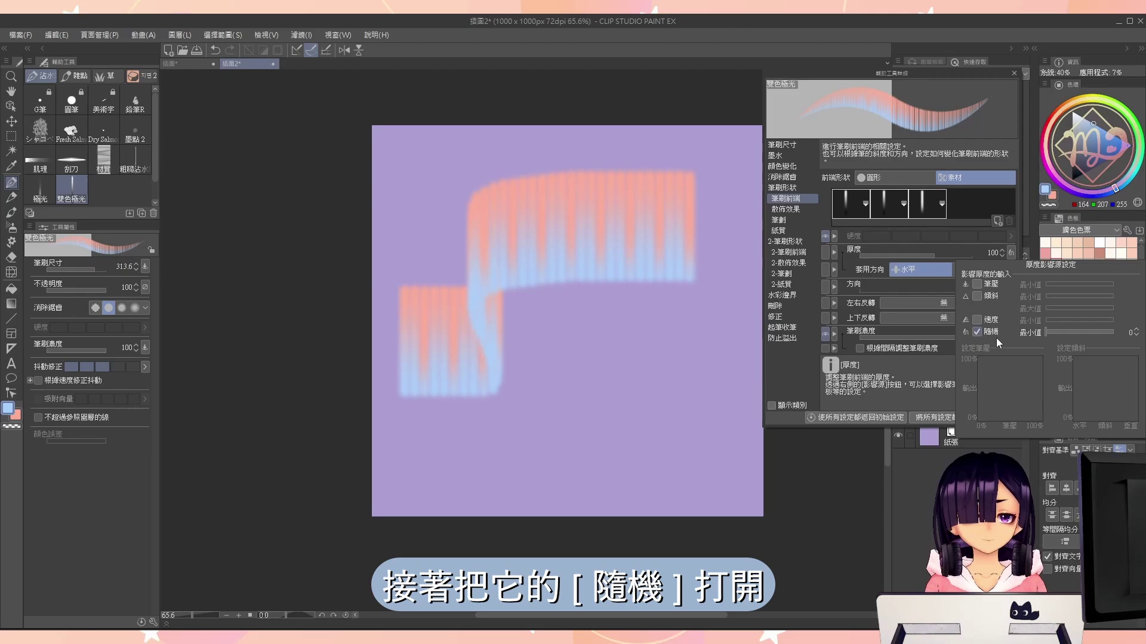
Clear the painted layer and paint an S-shaped test stroke to examine its uneven bar widths up close
{"action": "key", "text": "Delete"}
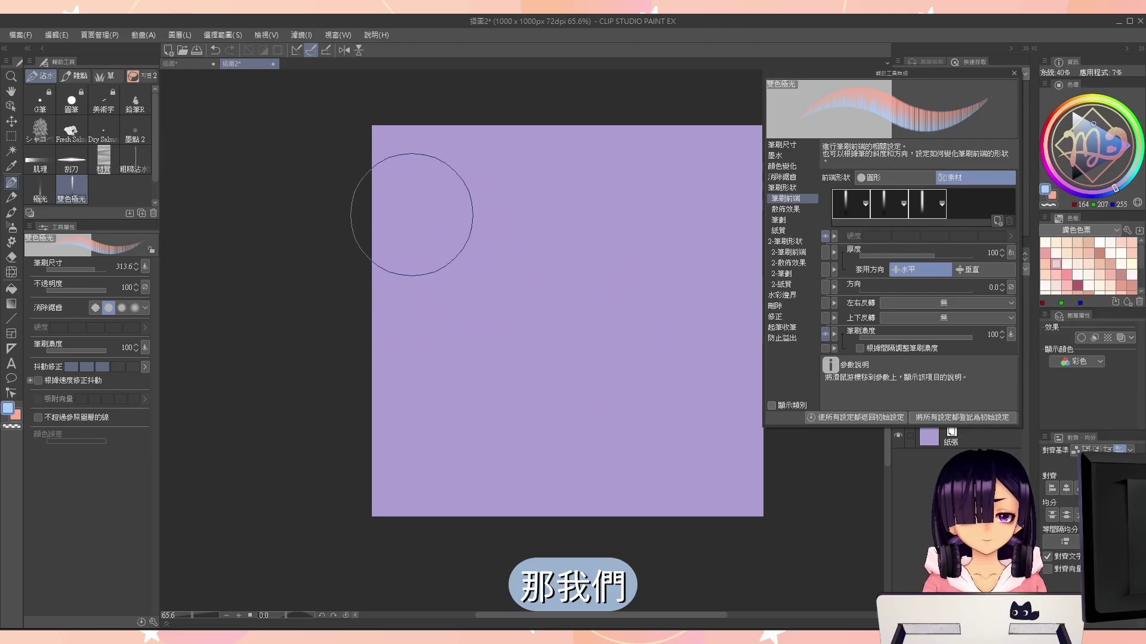
{"action": "left_click_drag", "start_coordinate": [409, 204], "coordinate": [614, 185]}
{"action": "key", "text": "Delete"}
{"action": "mouse_move", "coordinate": [404, 307]}
{"action": "left_mouse_down"}
{"action": "mouse_move", "coordinate": [541, 202]}
{"action": "mouse_move", "coordinate": [678, 225]}
{"action": "left_mouse_up"}
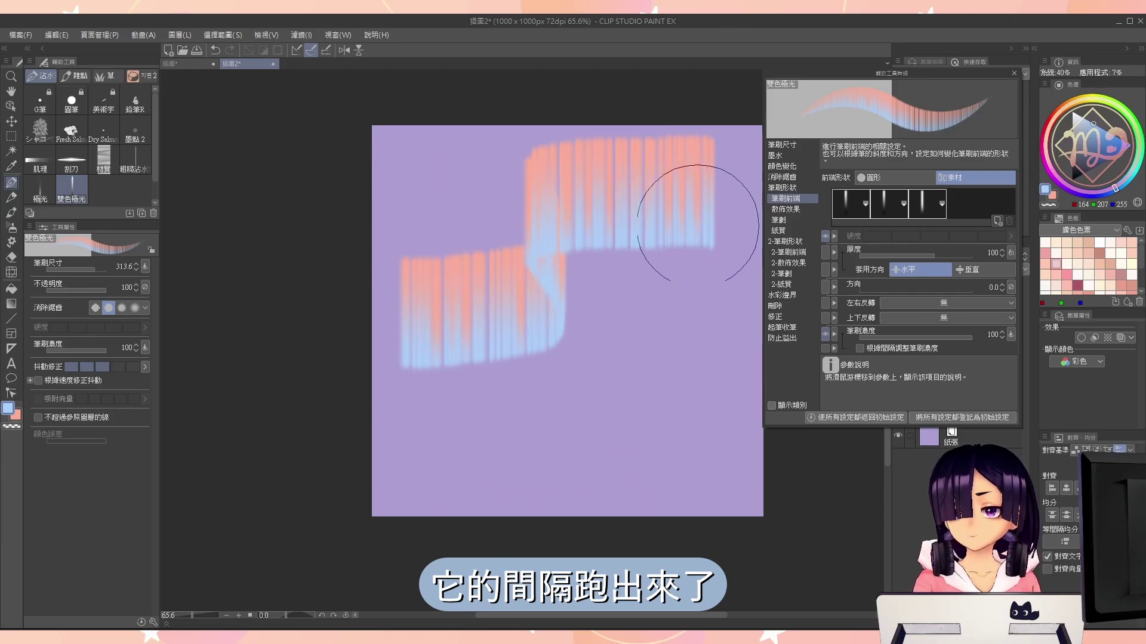
{"action": "scroll", "coordinate": [707, 230], "scroll_direction": "up", "scroll_amount": 2}
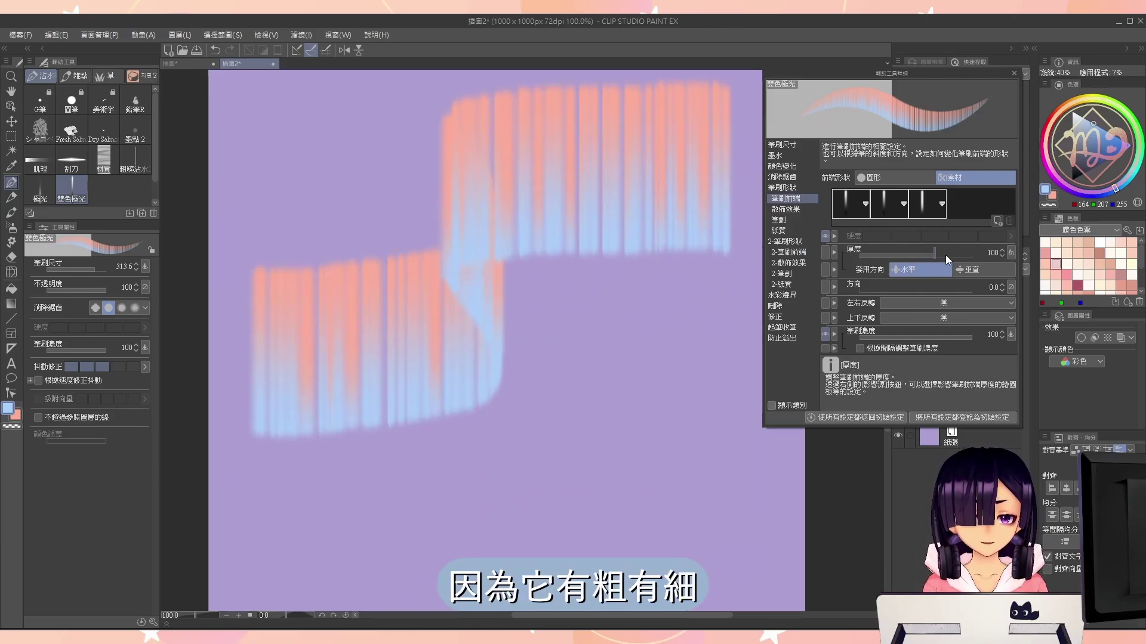
Try a brush tip thickness of 149, replacing the existing test stroke with a fresh one
{"action": "left_click_drag", "start_coordinate": [937, 254], "coordinate": [941, 256]}
{"action": "scroll", "coordinate": [464, 331], "scroll_direction": "down", "scroll_amount": 1}
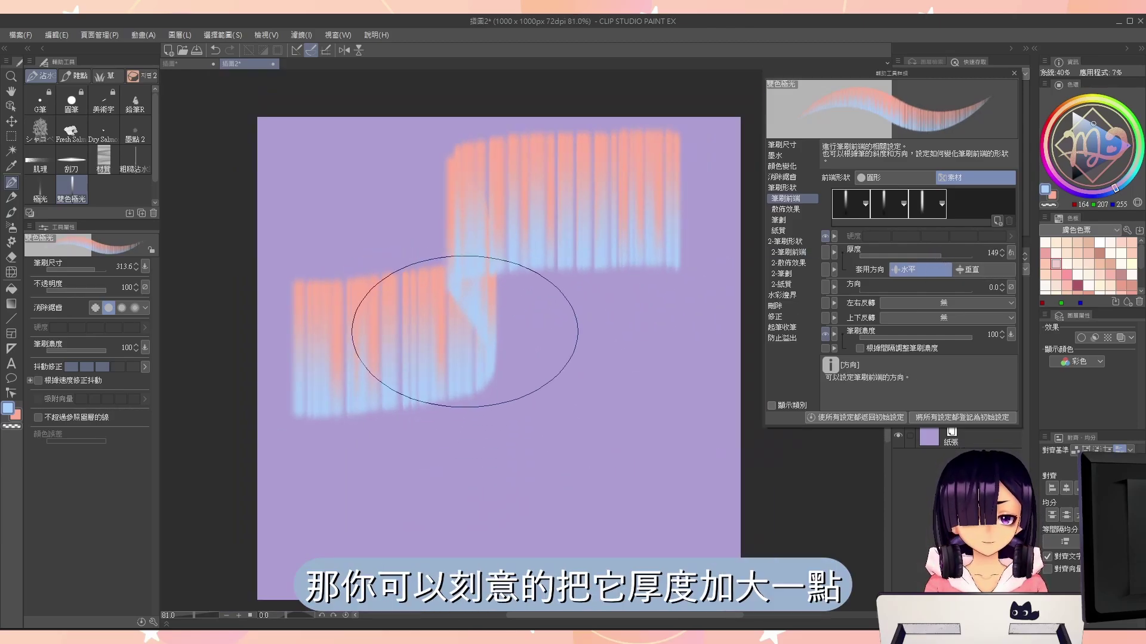
{"action": "key", "text": "ctrl+z"}
{"action": "mouse_move", "coordinate": [298, 334]}
{"action": "left_mouse_down"}
{"action": "mouse_move", "coordinate": [411, 286]}
{"action": "mouse_move", "coordinate": [429, 203]}
{"action": "mouse_move", "coordinate": [692, 203]}
{"action": "left_mouse_up"}
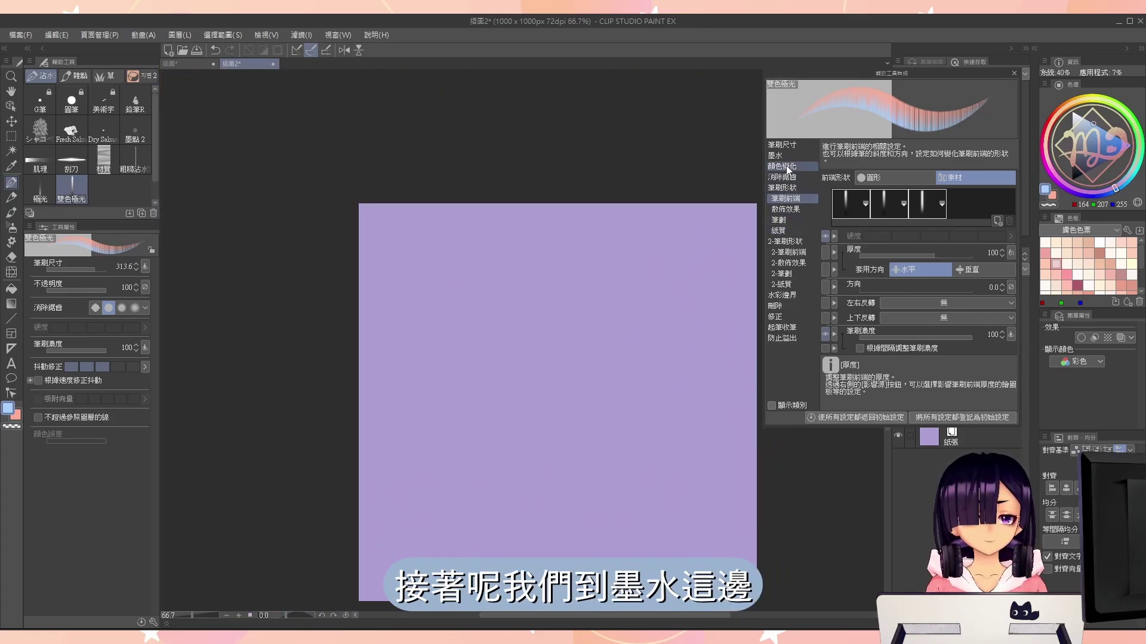
Turn on the random influence (隨機) for the ink opacity (不透明度) and paint a test stroke
{"action": "left_click", "coordinate": [785, 154]}
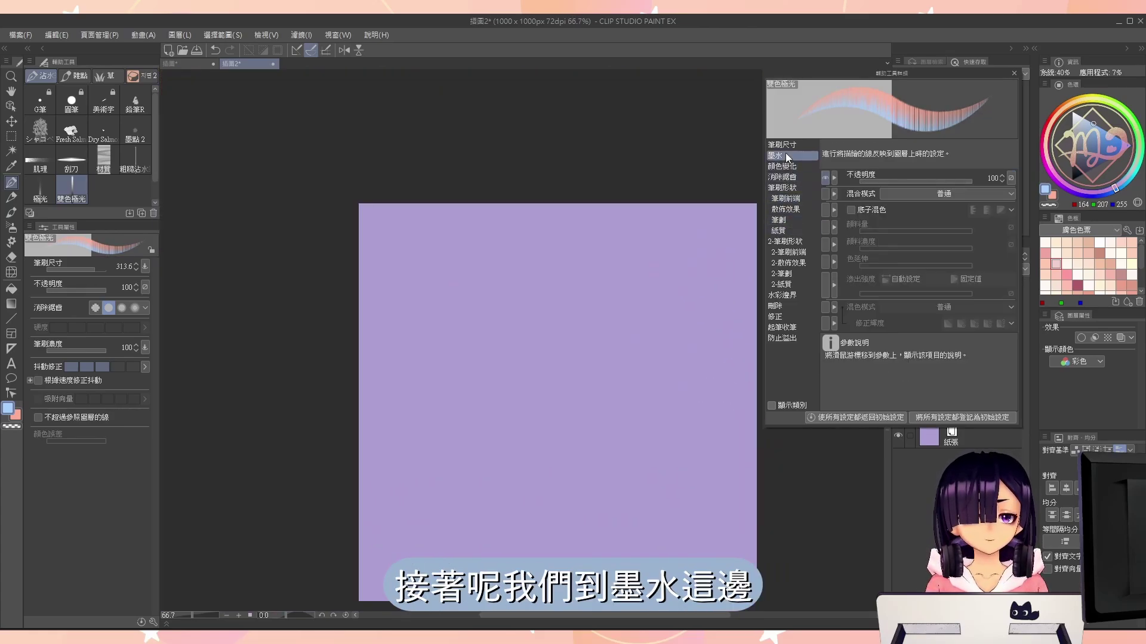
{"action": "left_click", "coordinate": [1010, 178]}
{"action": "left_click", "coordinate": [986, 255]}
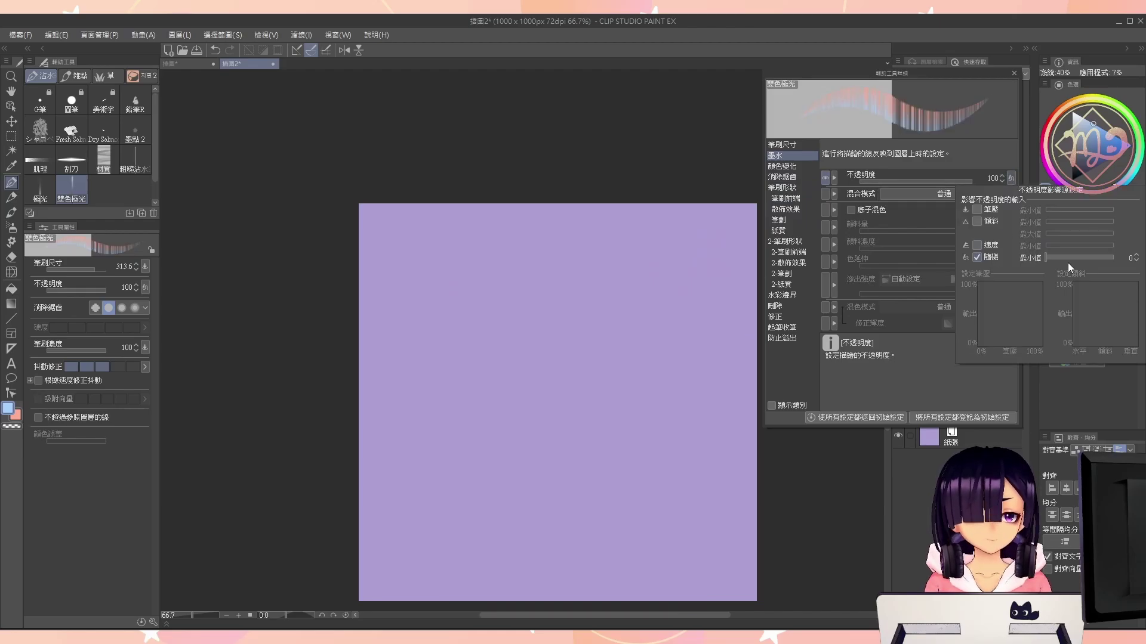
{"action": "mouse_move", "coordinate": [405, 340]}
{"action": "left_mouse_down"}
{"action": "mouse_move", "coordinate": [534, 311]}
{"action": "mouse_move", "coordinate": [565, 272]}
{"action": "mouse_move", "coordinate": [722, 273]}
{"action": "left_mouse_up"}
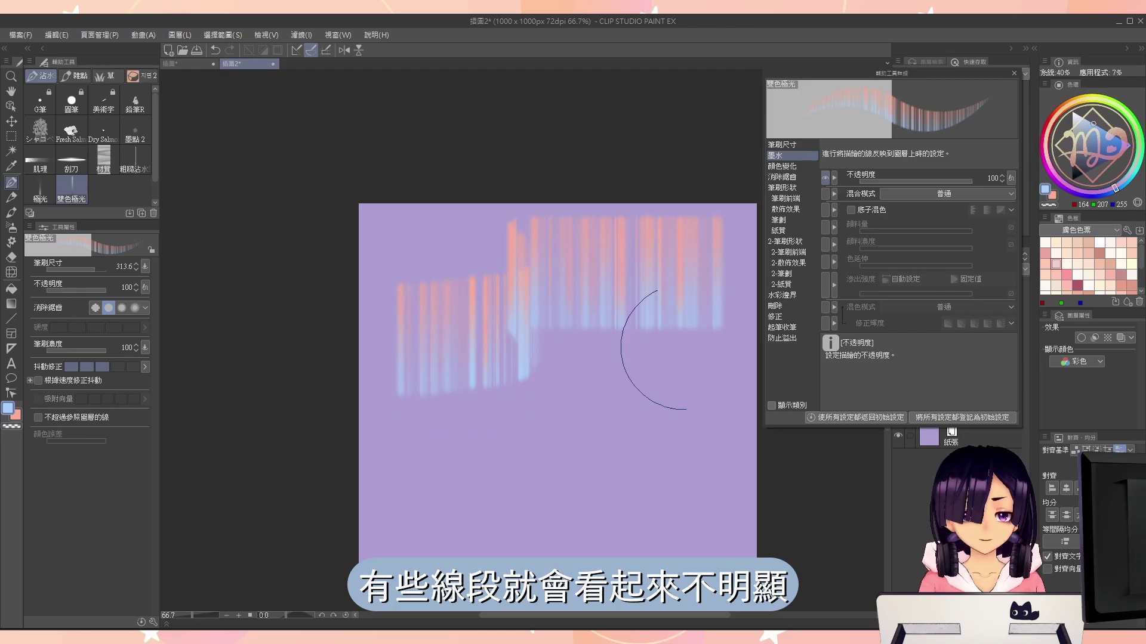
Raise the minimum value of the opacity's random influence slightly and paint test strokes on the cleared canvas
{"action": "left_click", "coordinate": [1010, 178]}
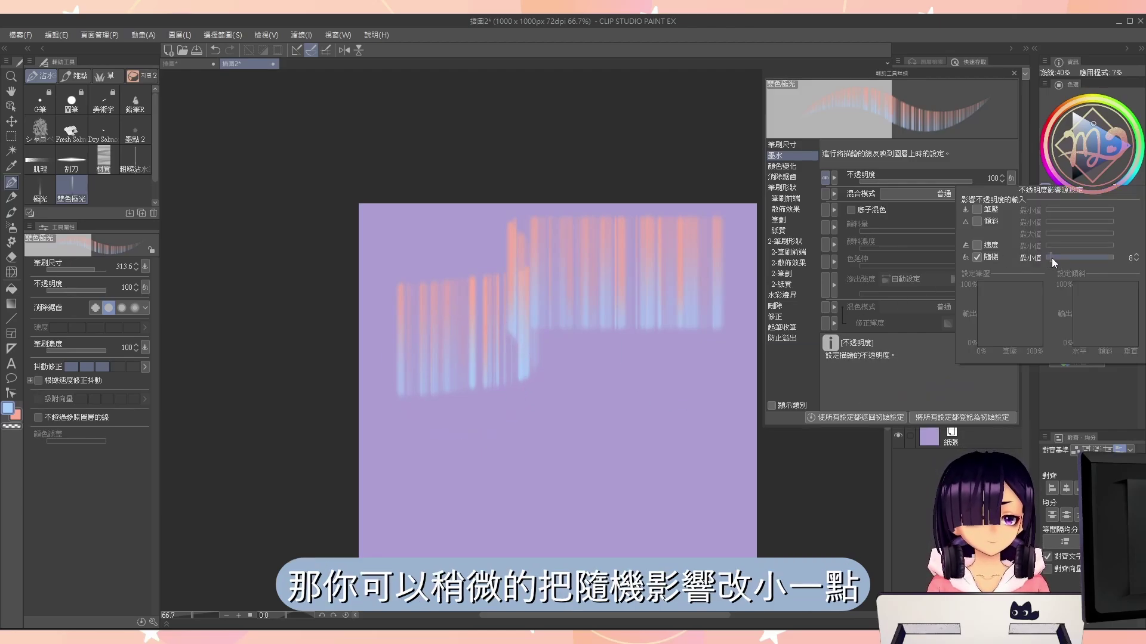
{"action": "left_click_drag", "start_coordinate": [1051, 257], "coordinate": [1059, 259]}
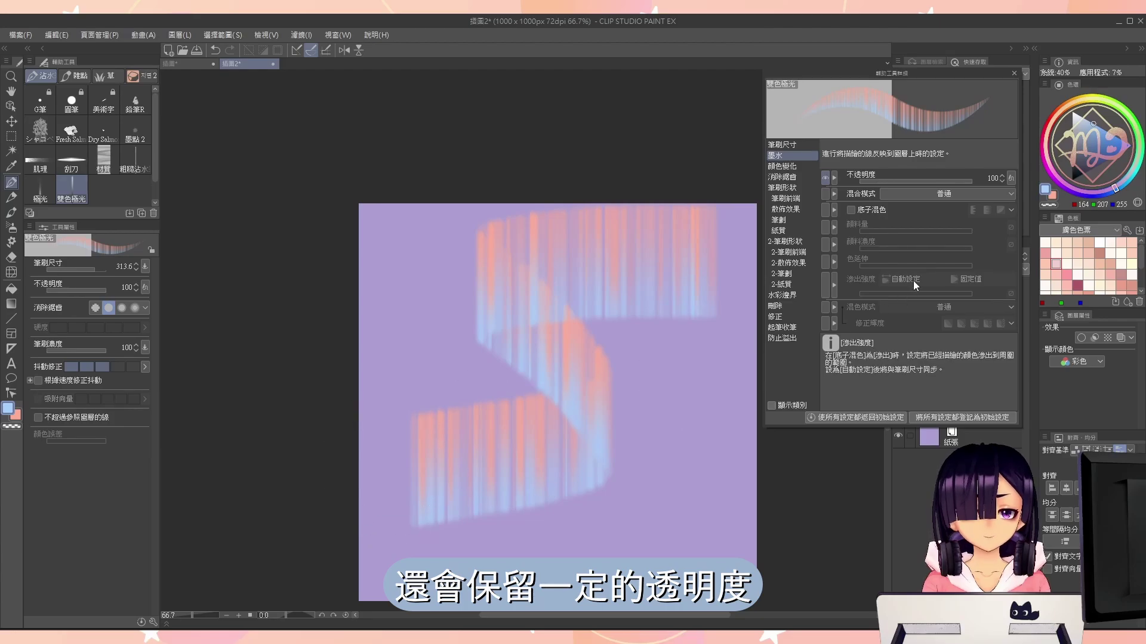
{"action": "left_click_drag", "start_coordinate": [376, 367], "coordinate": [680, 259]}
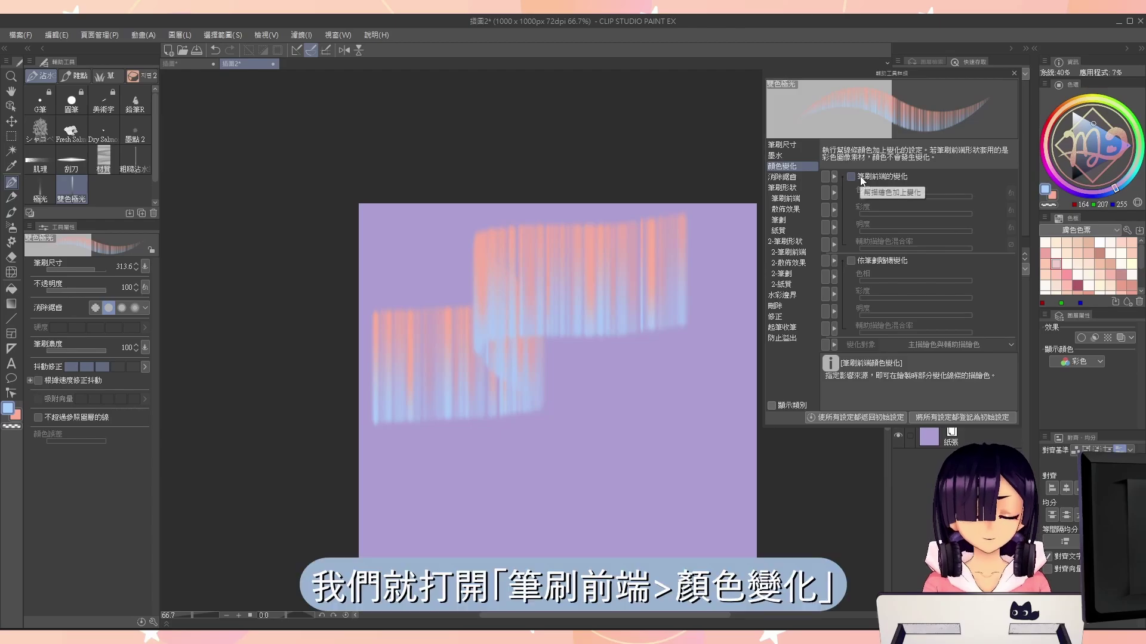
Enable brush tip colour change (筆刷前端的變化) with a hue (色相) of 32, and repaint the test stroke
{"action": "left_click", "coordinate": [851, 177]}
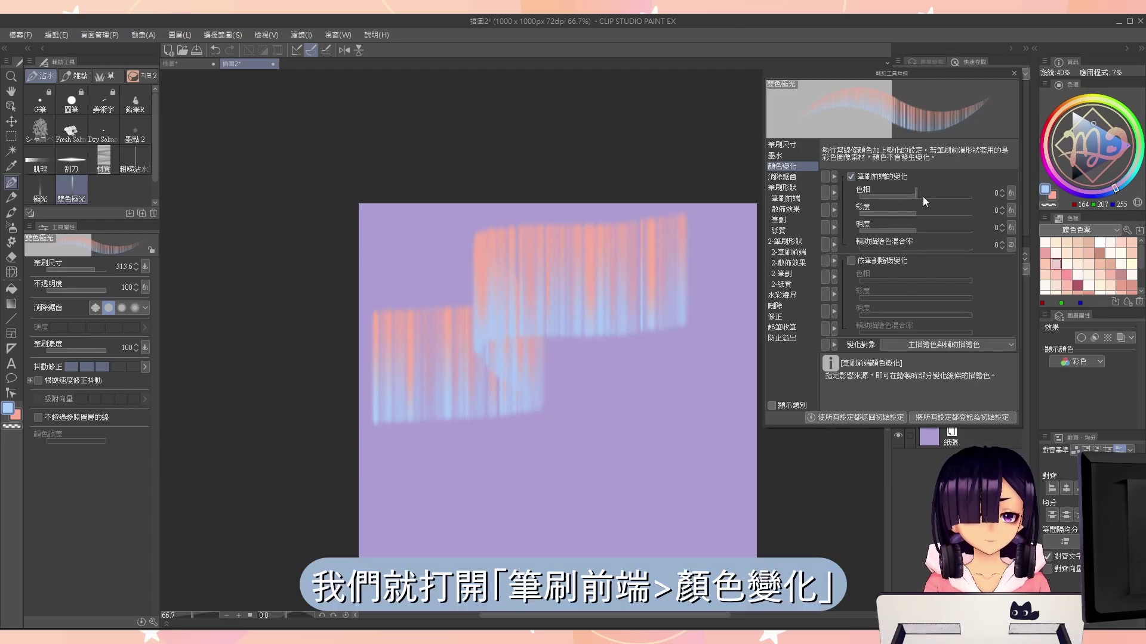
{"action": "left_click_drag", "start_coordinate": [917, 195], "coordinate": [921, 196]}
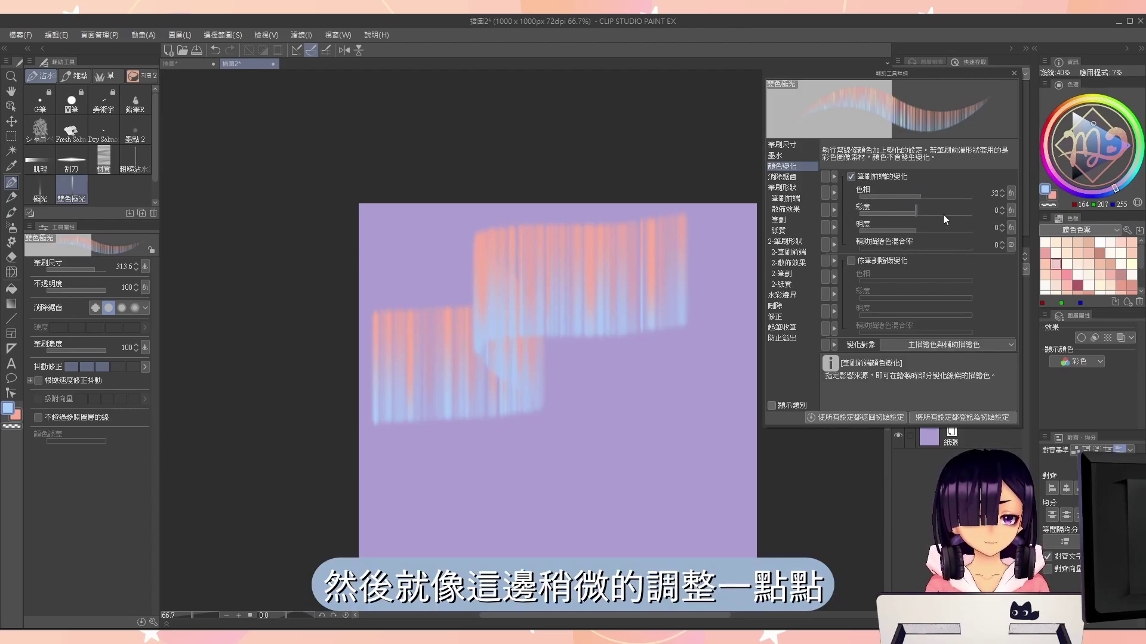
{"action": "key", "text": "Delete"}
{"action": "left_click_drag", "start_coordinate": [447, 370], "coordinate": [513, 358]}
{"action": "left_click_drag", "start_coordinate": [531, 277], "coordinate": [719, 281]}
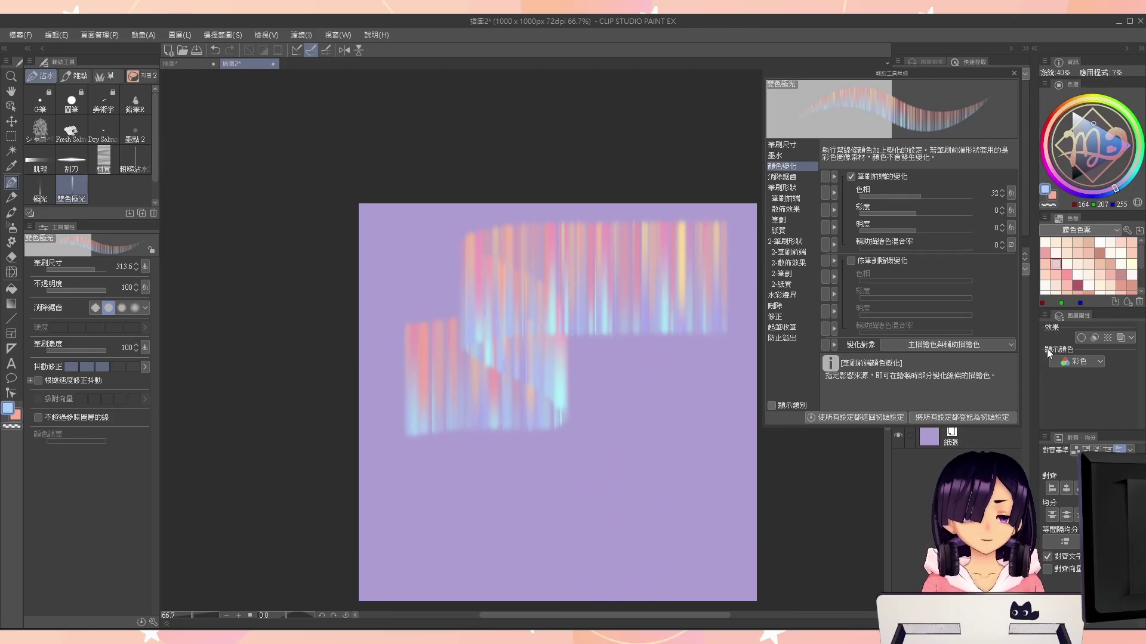
Try a hue change of 314 with a fresh test stroke, then clear the canvas
{"action": "left_click_drag", "start_coordinate": [921, 196], "coordinate": [963, 196]}
{"action": "key", "text": "Delete"}
{"action": "left_click_drag", "start_coordinate": [436, 427], "coordinate": [504, 417]}
{"action": "left_click_drag", "start_coordinate": [561, 281], "coordinate": [728, 281]}
{"action": "key", "text": "Delete"}
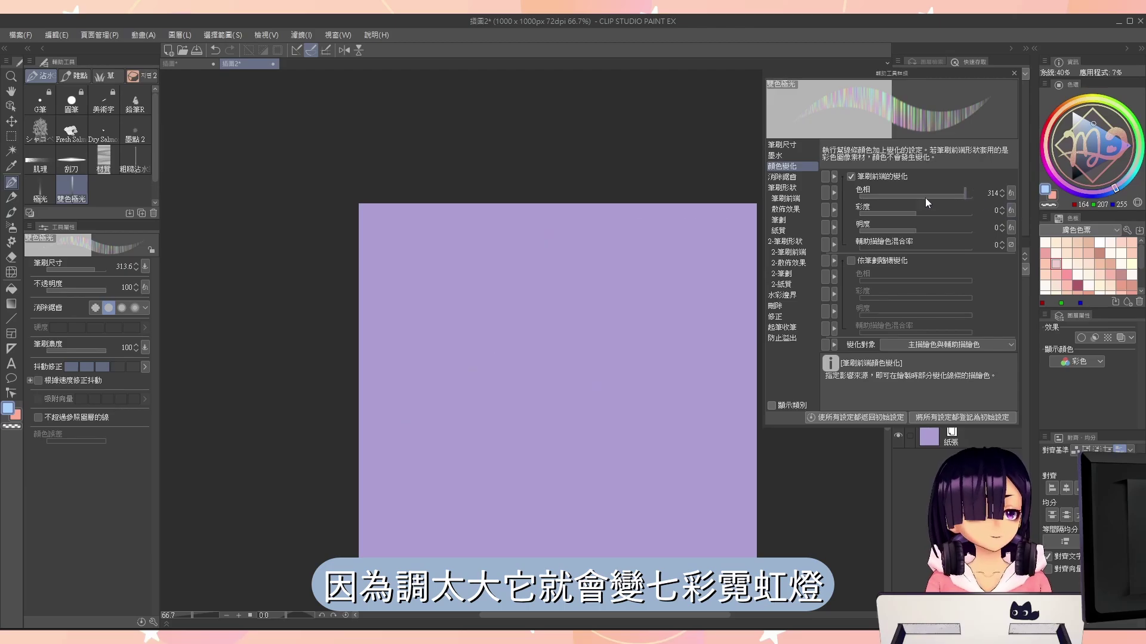
Set the hue change to 6 and the sub drawing colour blend rate (輔助描繪色混合率) to 30, painting test strokes
{"action": "left_click", "coordinate": [924, 197]}
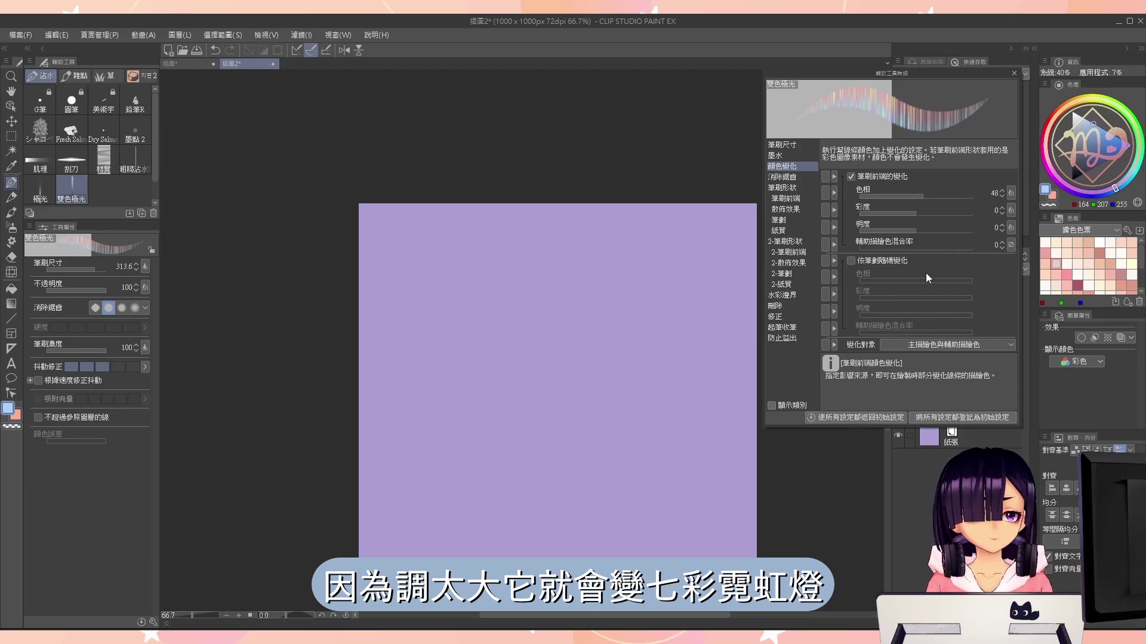
{"action": "left_click", "coordinate": [917, 198]}
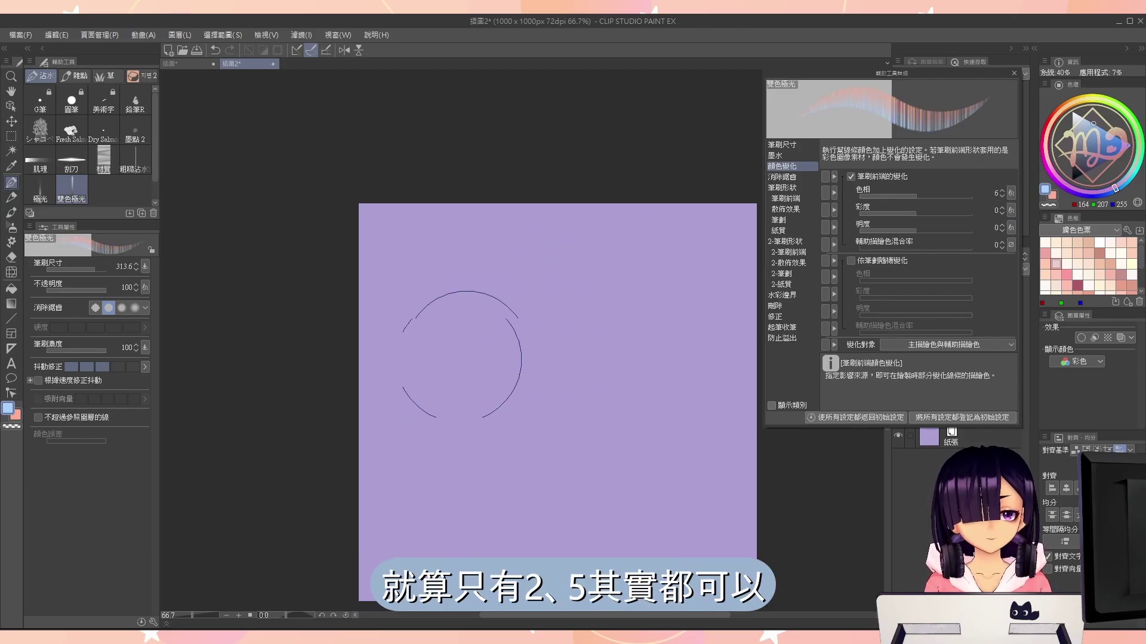
{"action": "mouse_move", "coordinate": [417, 391]}
{"action": "left_mouse_down"}
{"action": "mouse_move", "coordinate": [520, 346]}
{"action": "mouse_move", "coordinate": [541, 288]}
{"action": "mouse_move", "coordinate": [691, 292]}
{"action": "left_mouse_up"}
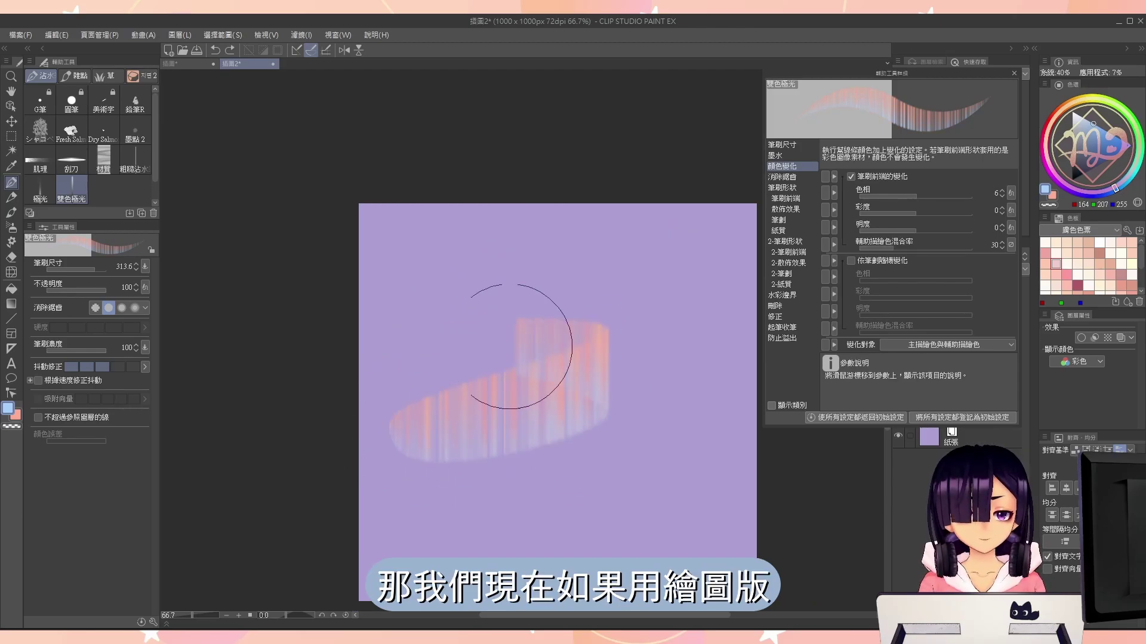
{"action": "left_click_drag", "start_coordinate": [524, 346], "coordinate": [688, 294]}
{"action": "key", "text": "ctrl+z"}
{"action": "mouse_move", "coordinate": [382, 477]}
{"action": "left_mouse_down"}
{"action": "mouse_move", "coordinate": [558, 390]}
{"action": "mouse_move", "coordinate": [597, 287]}
{"action": "mouse_move", "coordinate": [672, 302]}
{"action": "mouse_move", "coordinate": [701, 284]}
{"action": "left_mouse_up"}
Set the minimum value of the brush size's pen pressure influence (筆壓) to 40
{"action": "left_click", "coordinate": [788, 147]}
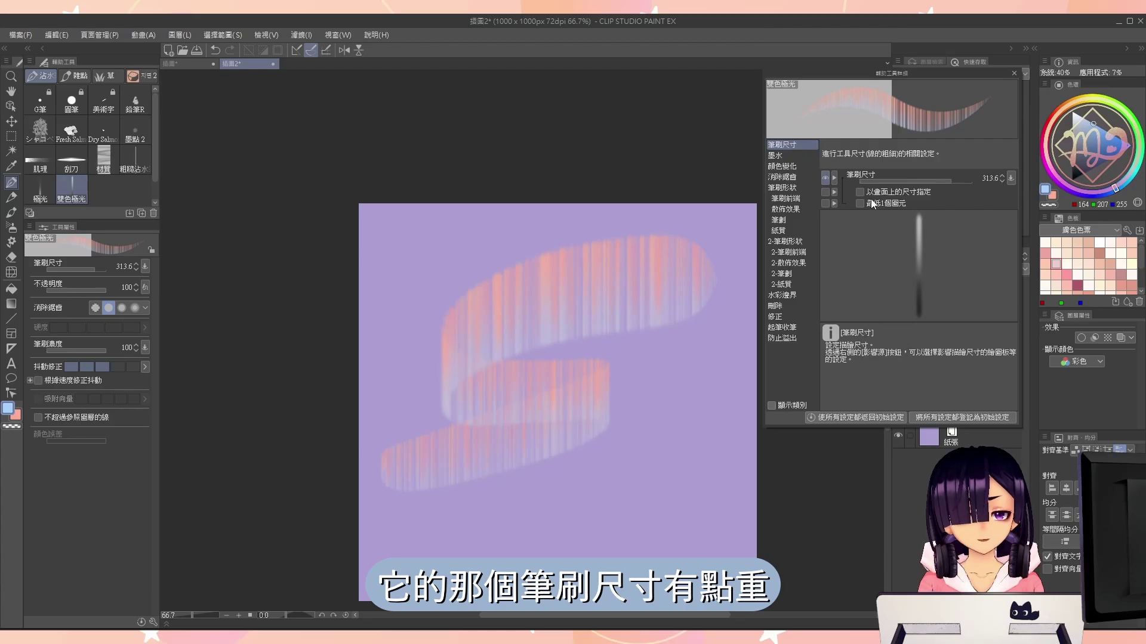
{"action": "left_click", "coordinate": [1010, 178]}
{"action": "left_click_drag", "start_coordinate": [1011, 306], "coordinate": [888, 178]}
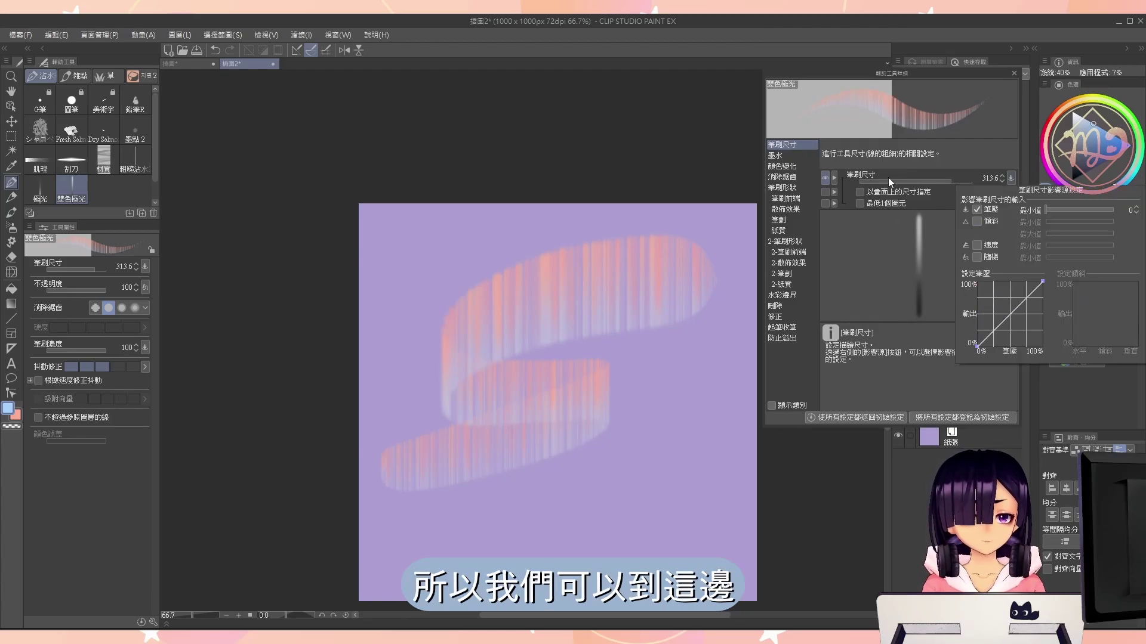
{"action": "left_click_drag", "start_coordinate": [1048, 210], "coordinate": [1071, 211]}
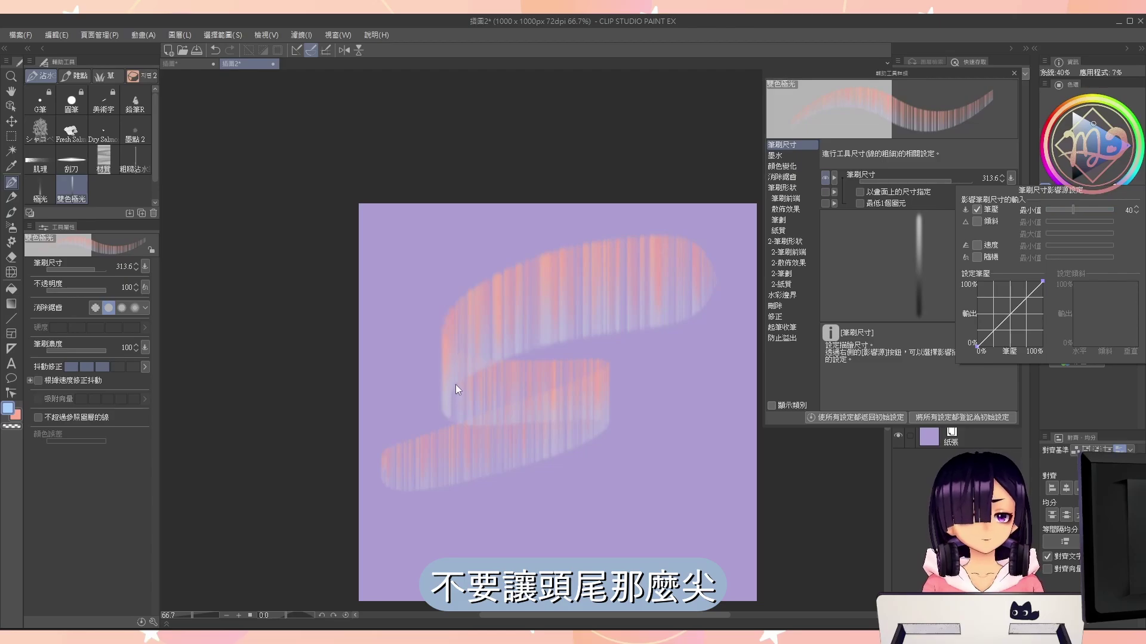
{"action": "left_click", "coordinate": [488, 425]}
Clear the canvas and paint a new S-shaped ribbon with the adjusted brush, redoing the first attempt
{"action": "key", "text": "Delete"}
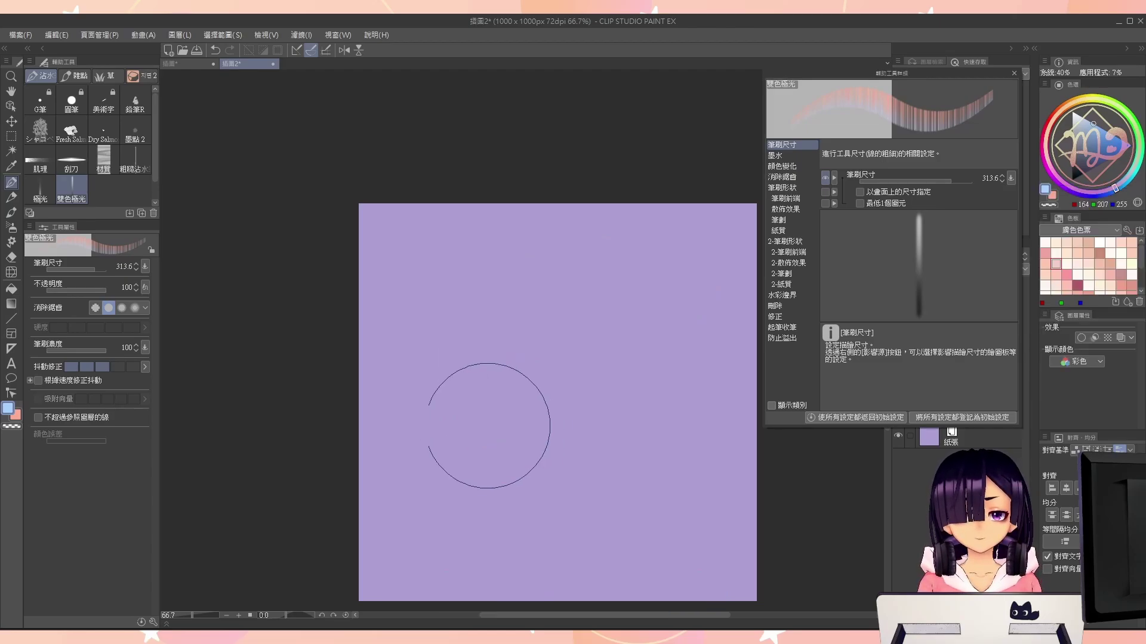
{"action": "mouse_move", "coordinate": [373, 459]}
{"action": "left_mouse_down"}
{"action": "mouse_move", "coordinate": [557, 409]}
{"action": "mouse_move", "coordinate": [706, 263]}
{"action": "mouse_move", "coordinate": [752, 310]}
{"action": "left_mouse_up"}
{"action": "key", "text": "ctrl+z"}
{"action": "mouse_move", "coordinate": [388, 442]}
{"action": "left_mouse_down"}
{"action": "mouse_move", "coordinate": [561, 378]}
{"action": "mouse_move", "coordinate": [468, 319]}
{"action": "mouse_move", "coordinate": [755, 254]}
{"action": "left_mouse_up"}
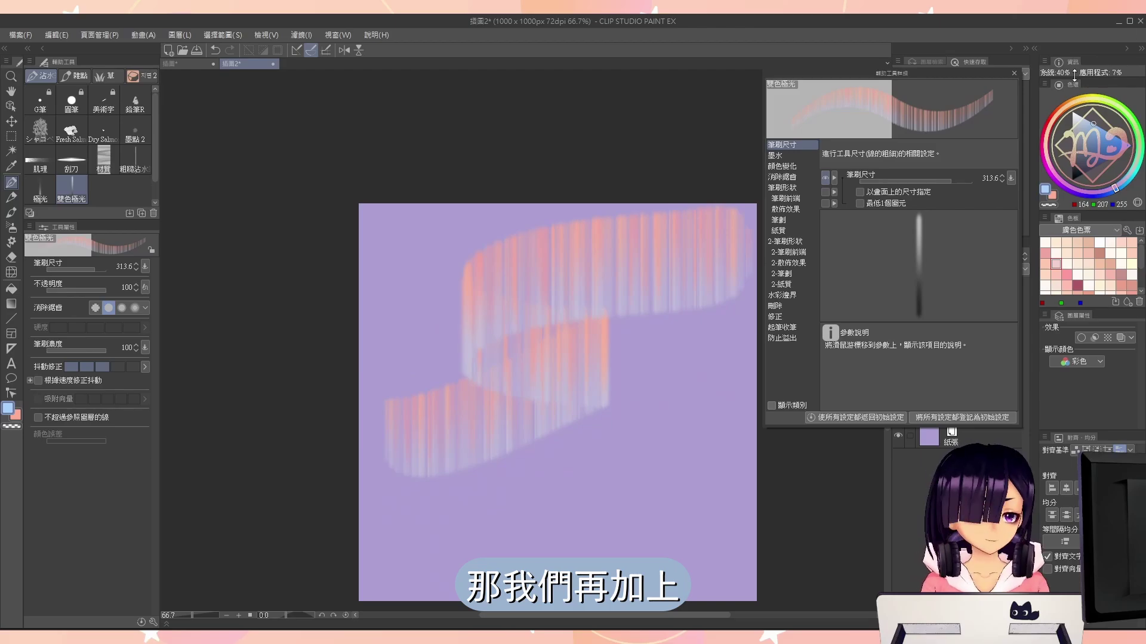
Close the brush settings and try the blend modes 相加(發光) and 加亮顏色(發光) on 圖層 2
{"action": "left_click", "coordinate": [1014, 73]}
{"action": "left_click", "coordinate": [936, 256]}
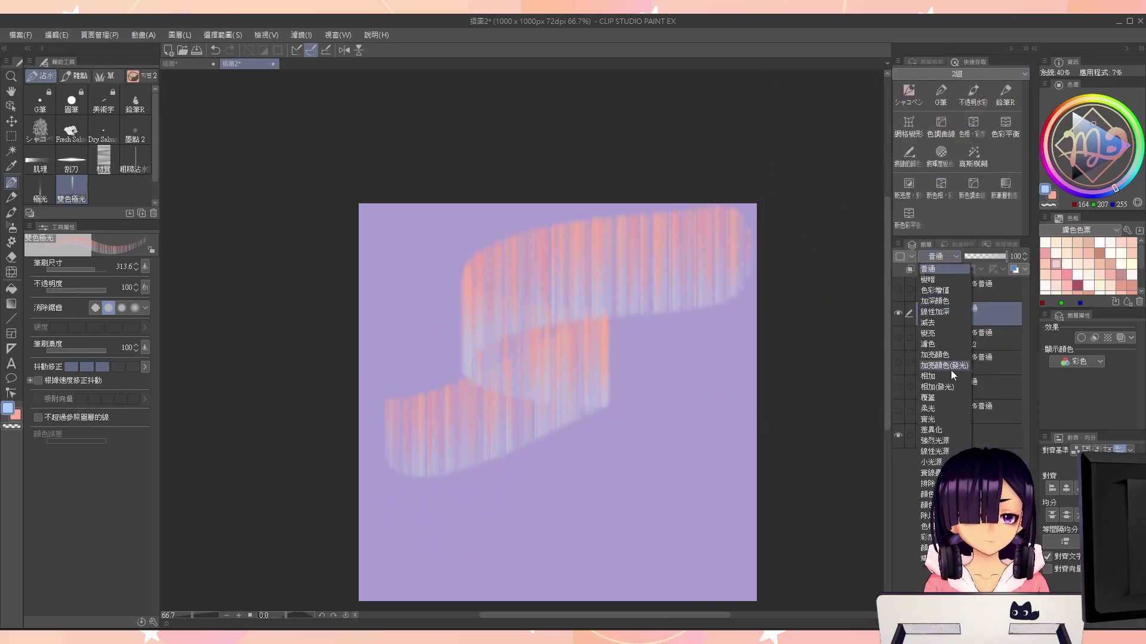
{"action": "left_click", "coordinate": [950, 386]}
{"action": "left_click", "coordinate": [936, 256]}
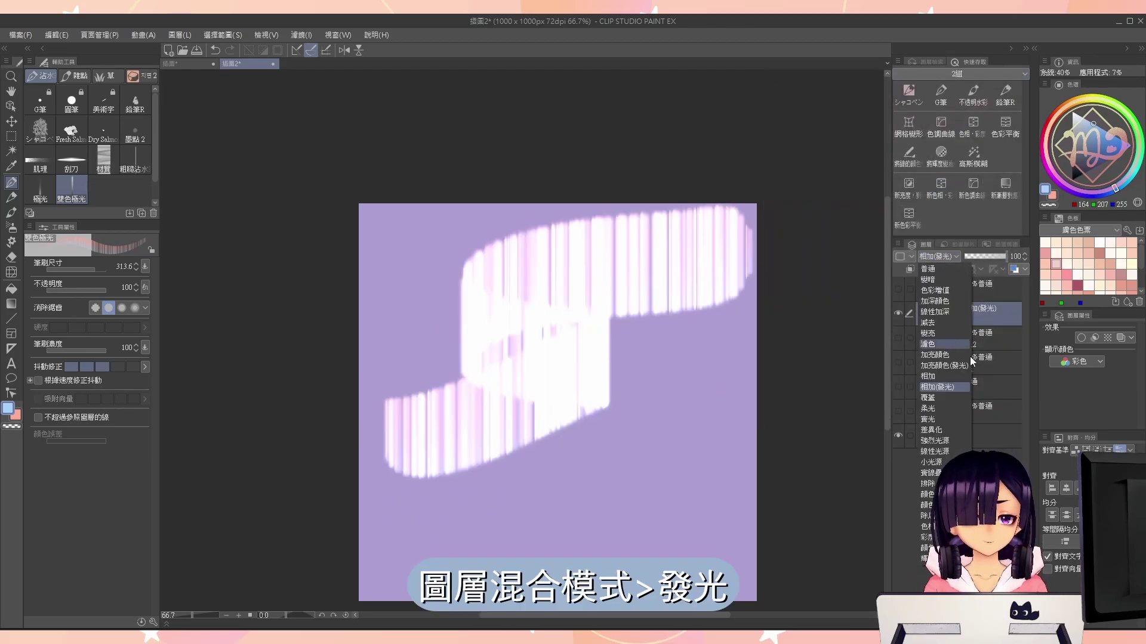
{"action": "left_click", "coordinate": [957, 367]}
Compare 濾色 and 相加(發光) on 圖層 2, settle on 加亮顏色(發光), and clear the painted ribbon
{"action": "left_click", "coordinate": [948, 256]}
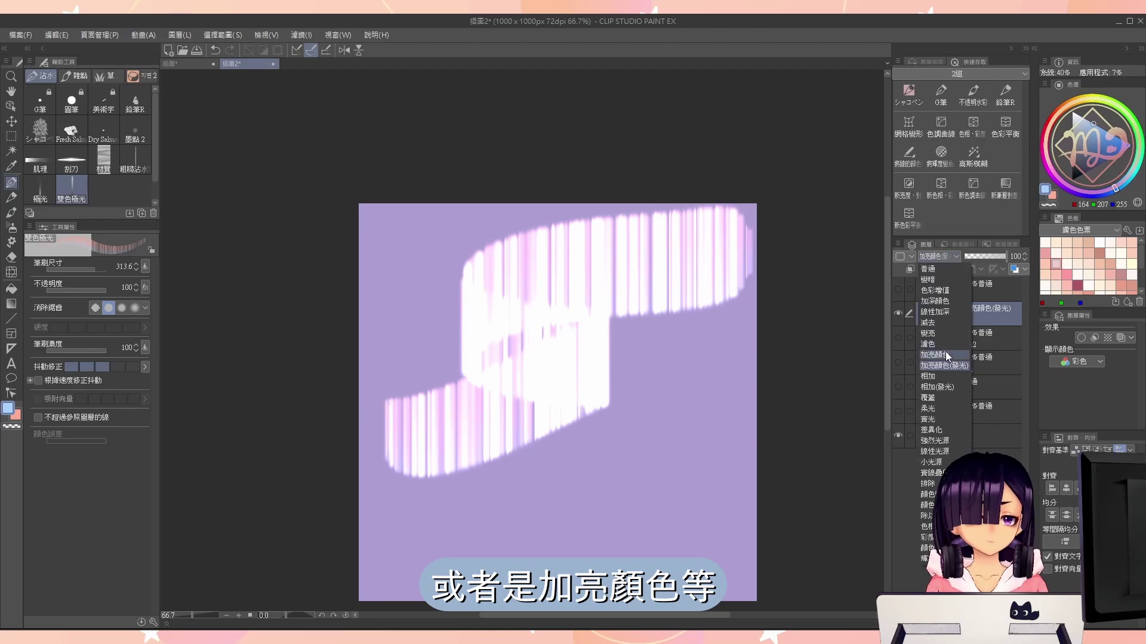
{"action": "left_click", "coordinate": [944, 347]}
{"action": "left_click", "coordinate": [949, 254]}
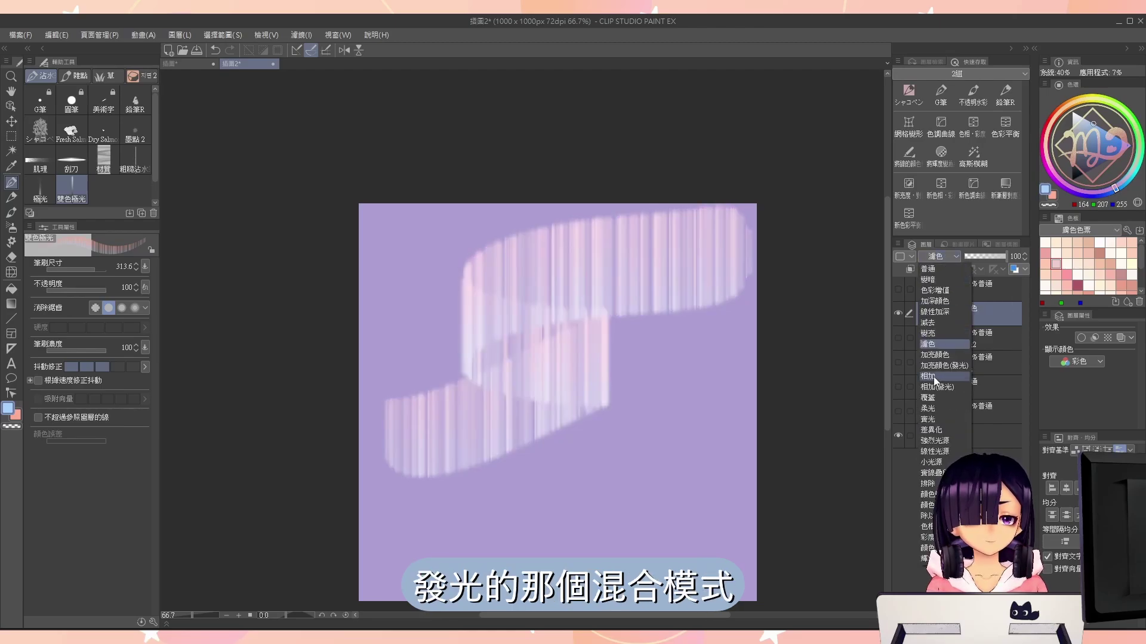
{"action": "left_click", "coordinate": [942, 385]}
{"action": "left_click", "coordinate": [949, 256]}
{"action": "left_click", "coordinate": [957, 366]}
{"action": "key", "text": "Delete"}
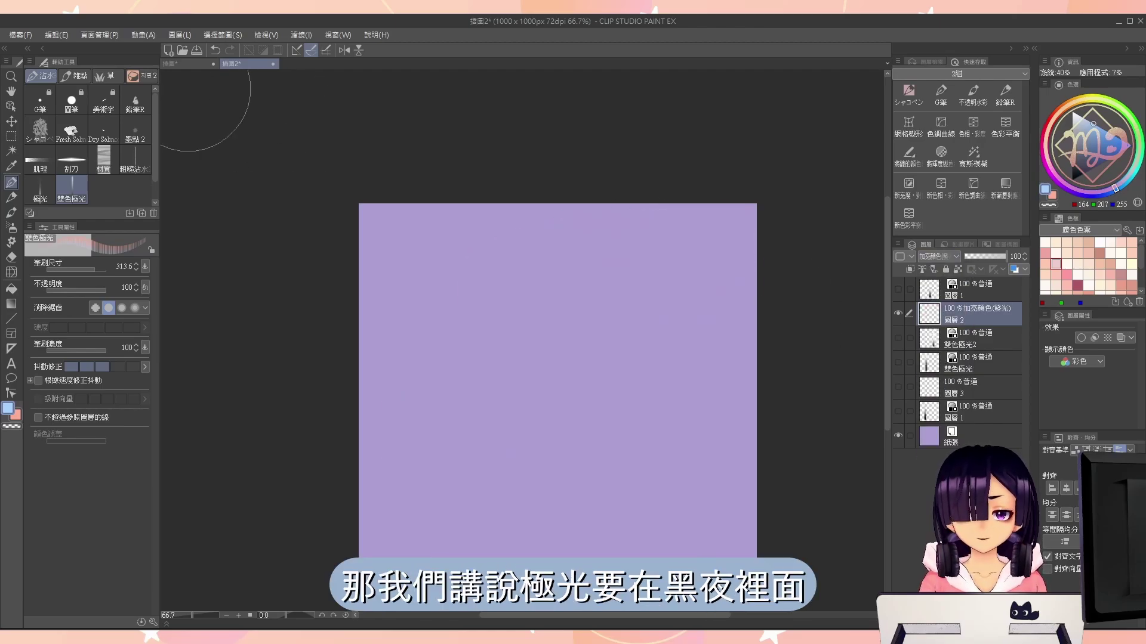
In the night-sky document, add a layer above Far-away trees-black and paint an aurora ribbon across the canvas
{"action": "left_click", "coordinate": [199, 63]}
{"action": "left_click", "coordinate": [932, 340]}
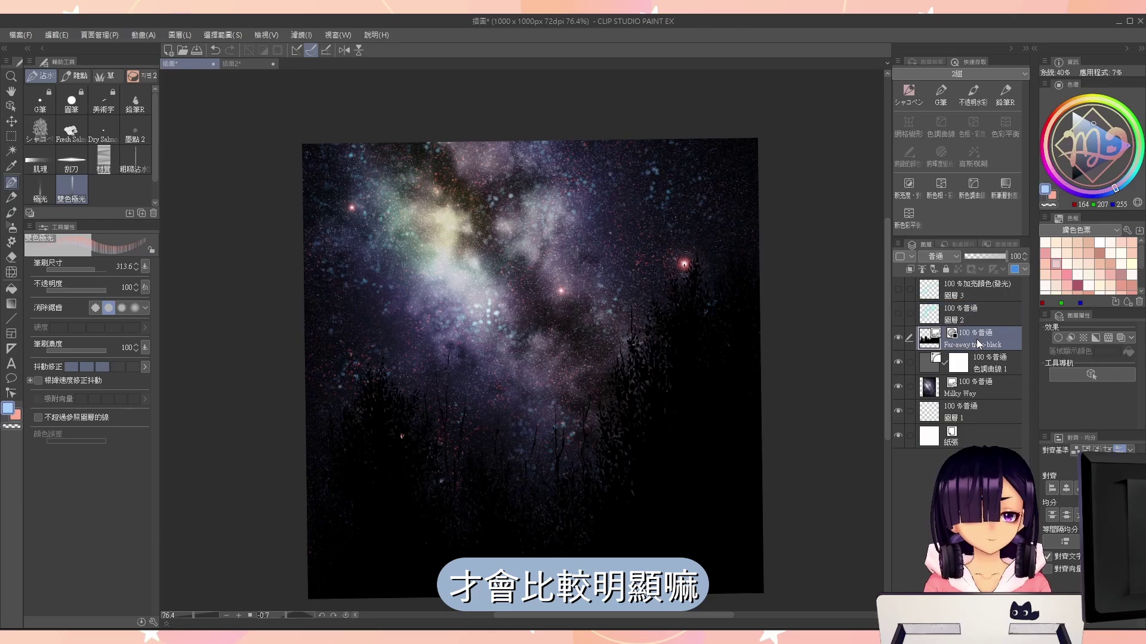
{"action": "mouse_move", "coordinate": [767, 192]}
{"action": "left_mouse_down"}
{"action": "mouse_move", "coordinate": [544, 283]}
{"action": "mouse_move", "coordinate": [503, 387]}
{"action": "mouse_move", "coordinate": [210, 422]}
{"action": "left_mouse_up"}
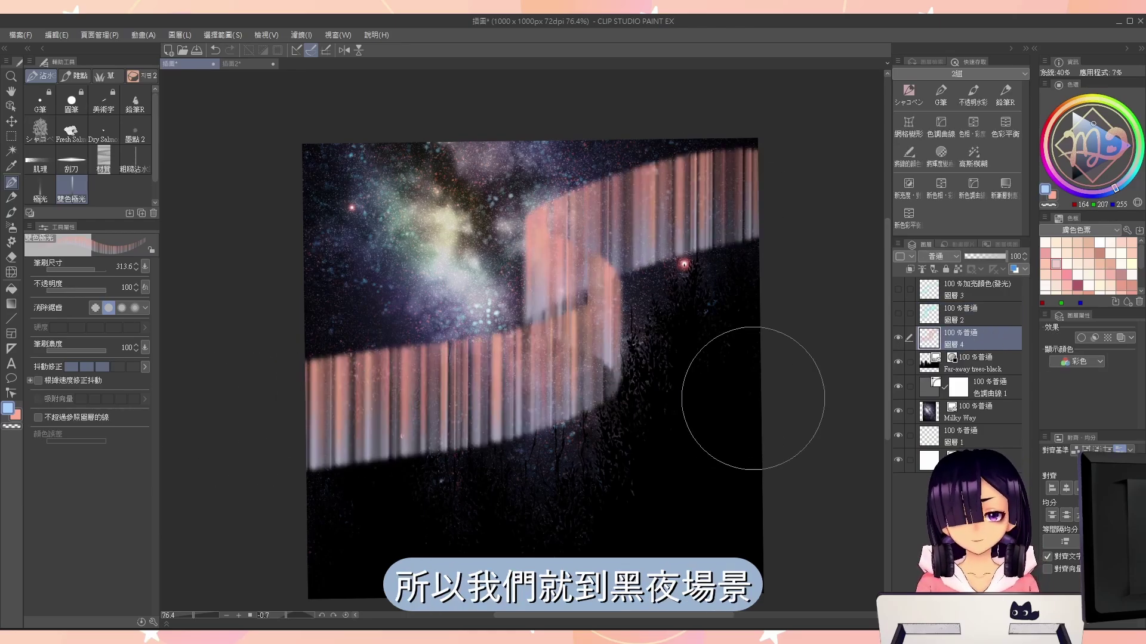
Replace the aurora ribbon with one higher in the night sky and set its layer's blend mode to 相加(發光)
{"action": "key", "text": "ctrl+z"}
{"action": "mouse_move", "coordinate": [308, 378]}
{"action": "left_mouse_down"}
{"action": "mouse_move", "coordinate": [573, 239]}
{"action": "mouse_move", "coordinate": [718, 204]}
{"action": "left_mouse_up"}
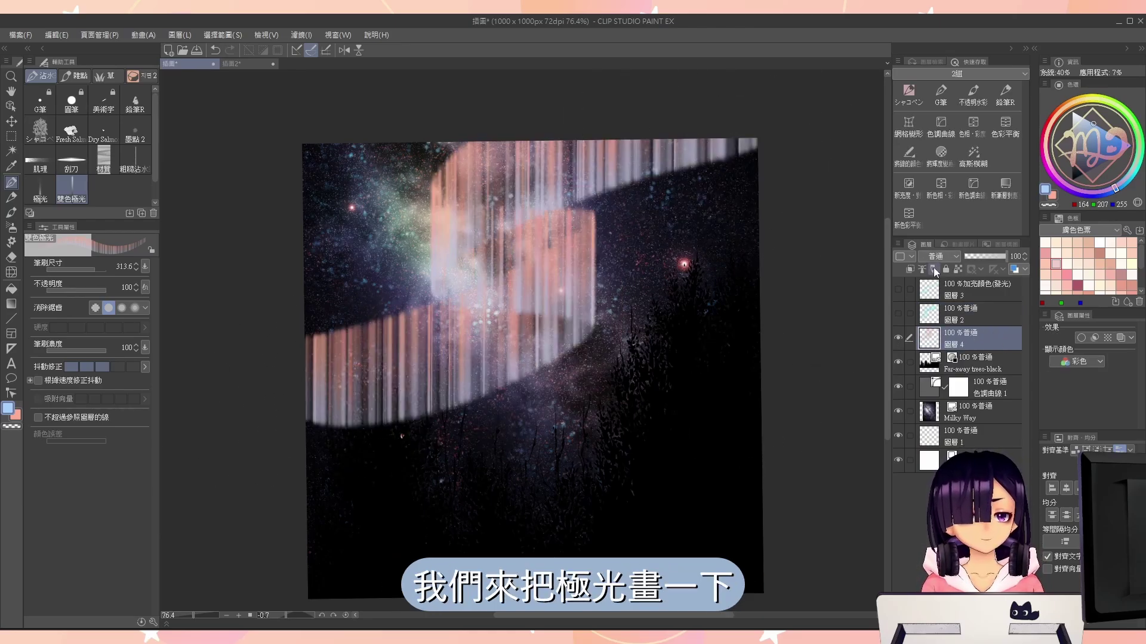
{"action": "left_click", "coordinate": [937, 256]}
{"action": "left_click", "coordinate": [940, 393]}
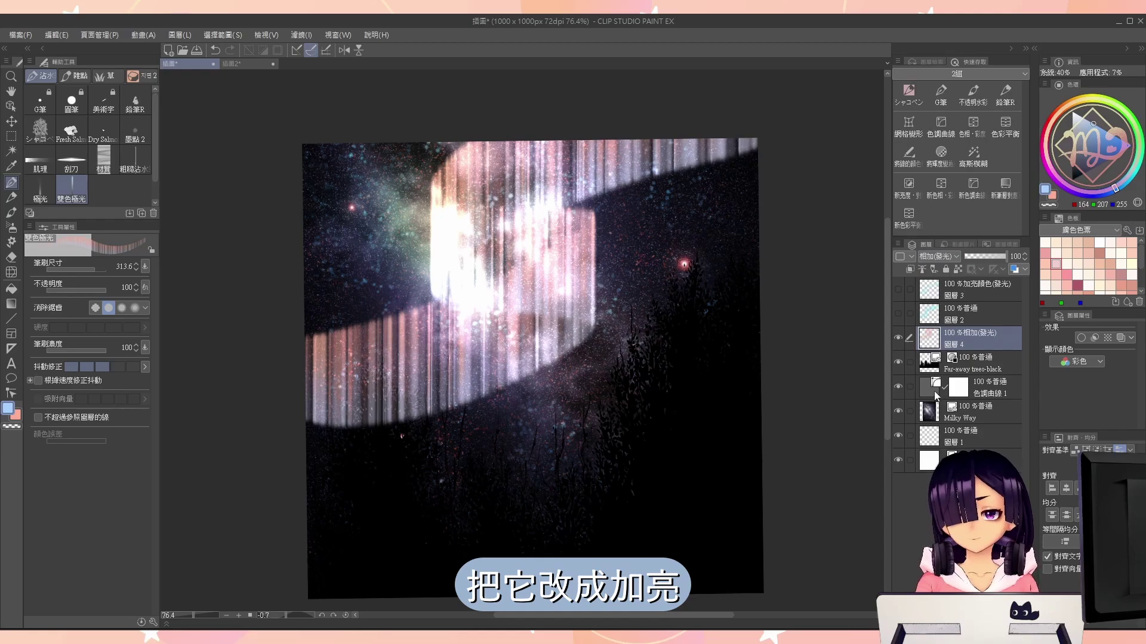
Try another ribbon over the aurora on 圖層 4 and preview a Gaussian blur on the layer
{"action": "mouse_move", "coordinate": [298, 411]}
{"action": "left_mouse_down"}
{"action": "mouse_move", "coordinate": [503, 300]}
{"action": "mouse_move", "coordinate": [540, 191]}
{"action": "mouse_move", "coordinate": [825, 227]}
{"action": "left_mouse_up"}
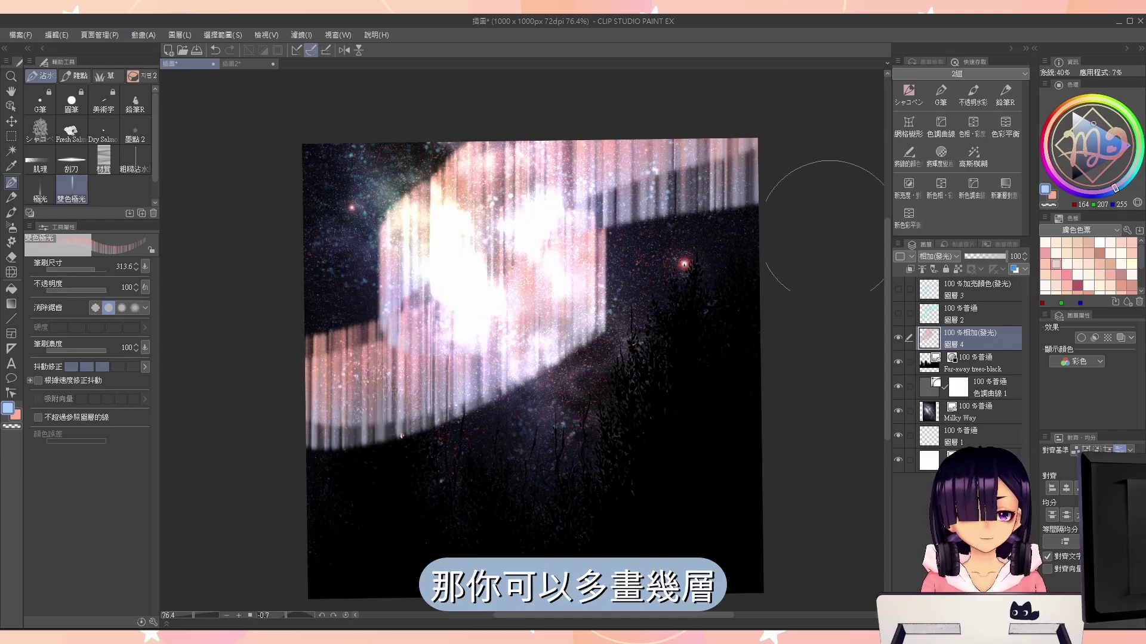
{"action": "left_click", "coordinate": [976, 161]}
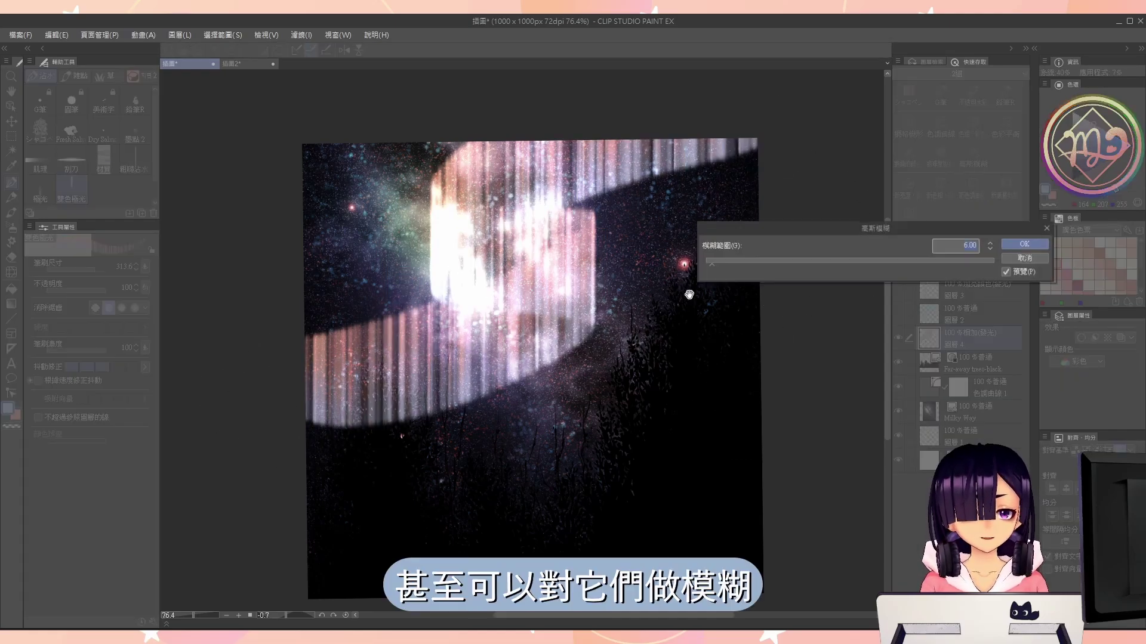
{"action": "left_click", "coordinate": [1032, 257]}
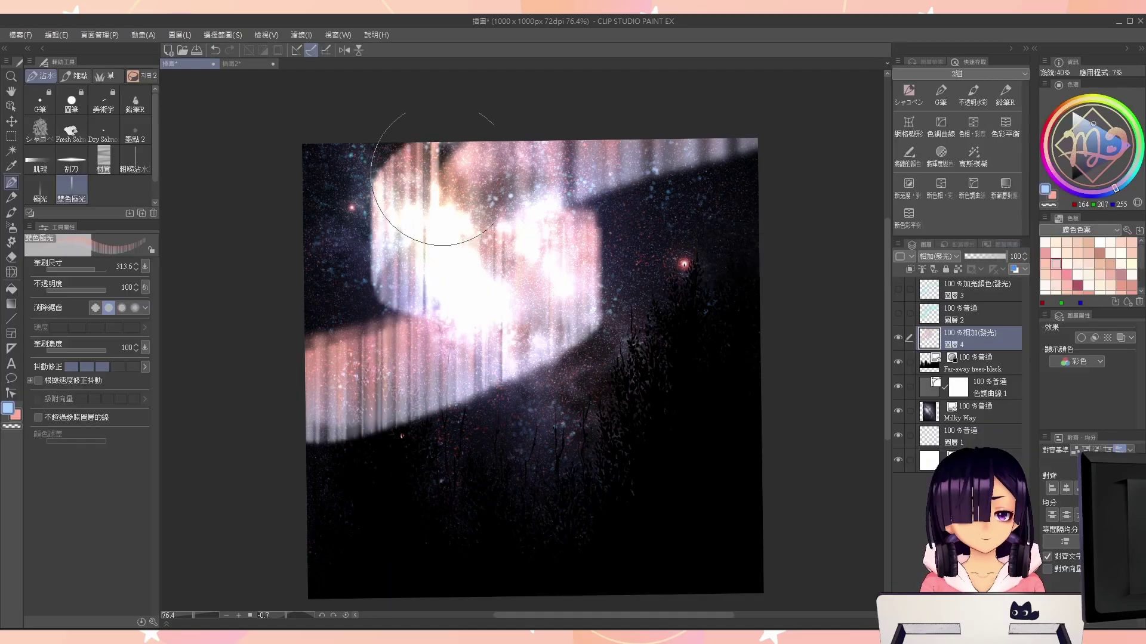
Switch the sub colour to a darker tone and build up the aurora on 圖層 4 with further overlapping ribbons
{"action": "left_click_drag", "start_coordinate": [391, 243], "coordinate": [394, 227]}
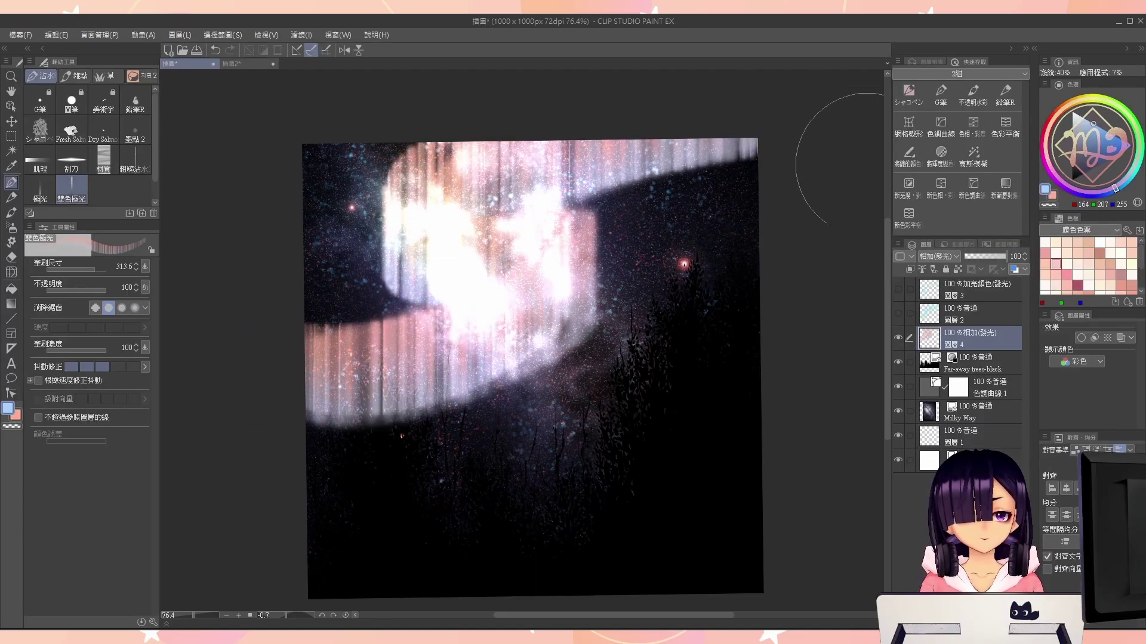
{"action": "left_click", "coordinate": [1102, 174]}
{"action": "left_click", "coordinate": [1044, 190]}
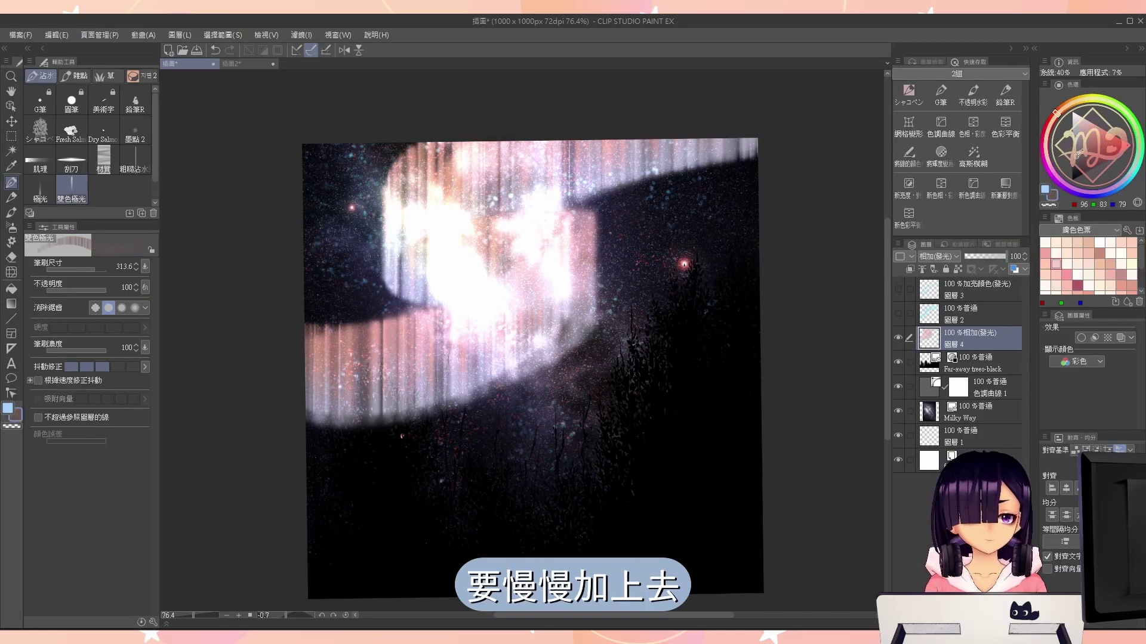
{"action": "left_click_drag", "start_coordinate": [370, 250], "coordinate": [717, 173]}
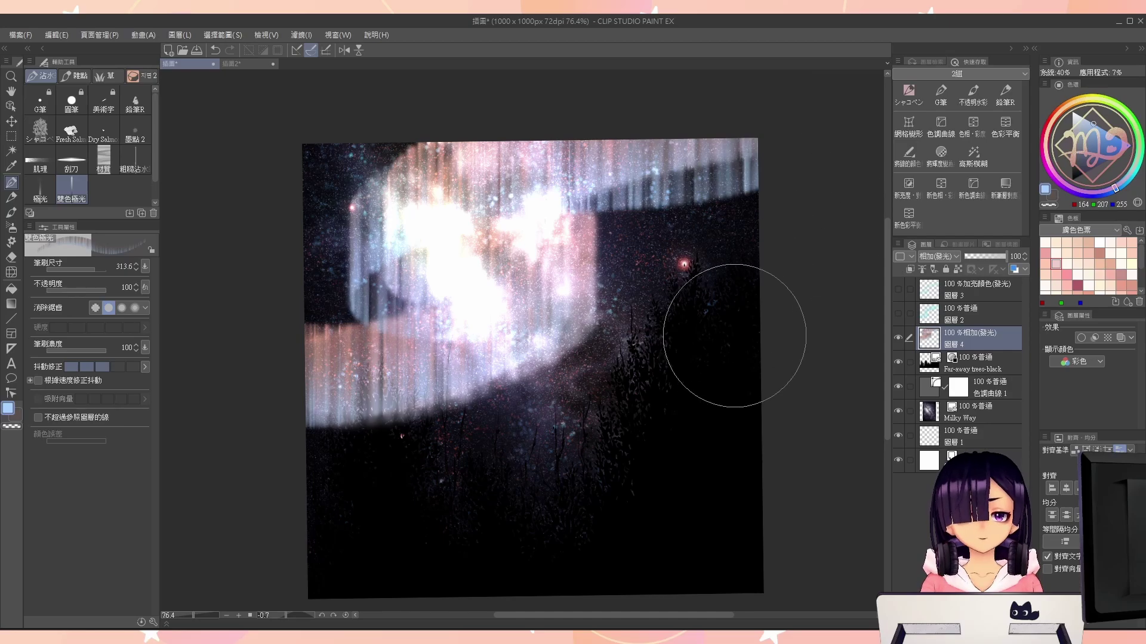
{"action": "key", "text": "ctrl+z"}
{"action": "mouse_move", "coordinate": [412, 370]}
{"action": "left_mouse_down"}
{"action": "mouse_move", "coordinate": [575, 245]}
{"action": "mouse_move", "coordinate": [745, 179]}
{"action": "left_mouse_up"}
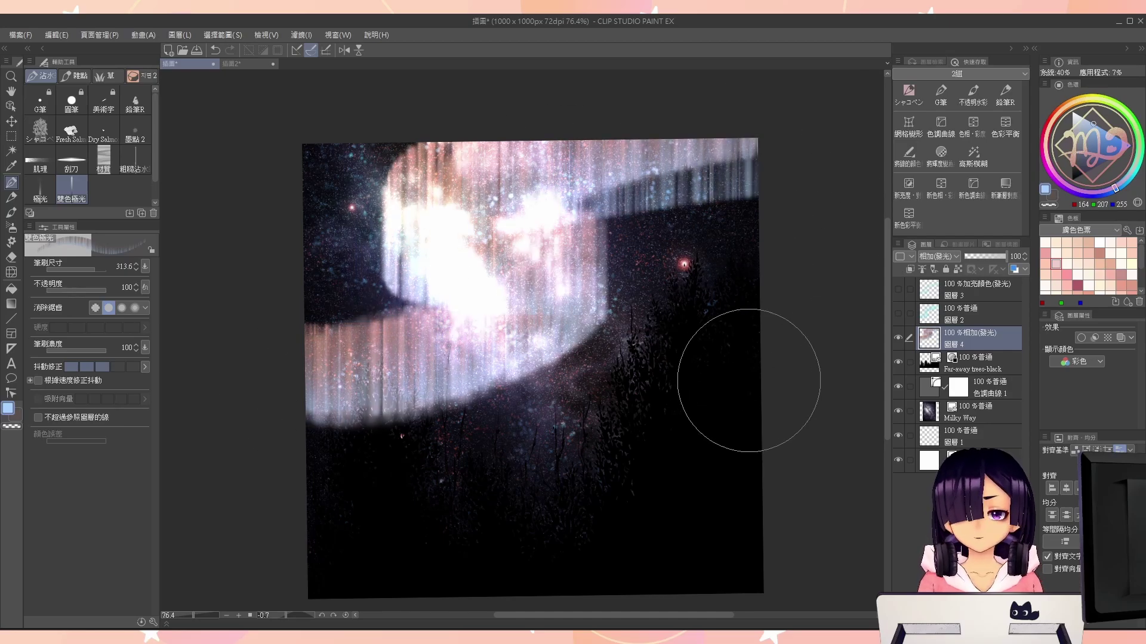
Add a layer above 圖層 4 and ready the 柔軟 airbrush with pure white
{"action": "key", "text": "ctrl+shift+n"}
{"action": "key", "text": "b"}
{"action": "left_click", "coordinate": [1078, 115]}
{"action": "left_click", "coordinate": [1073, 111]}
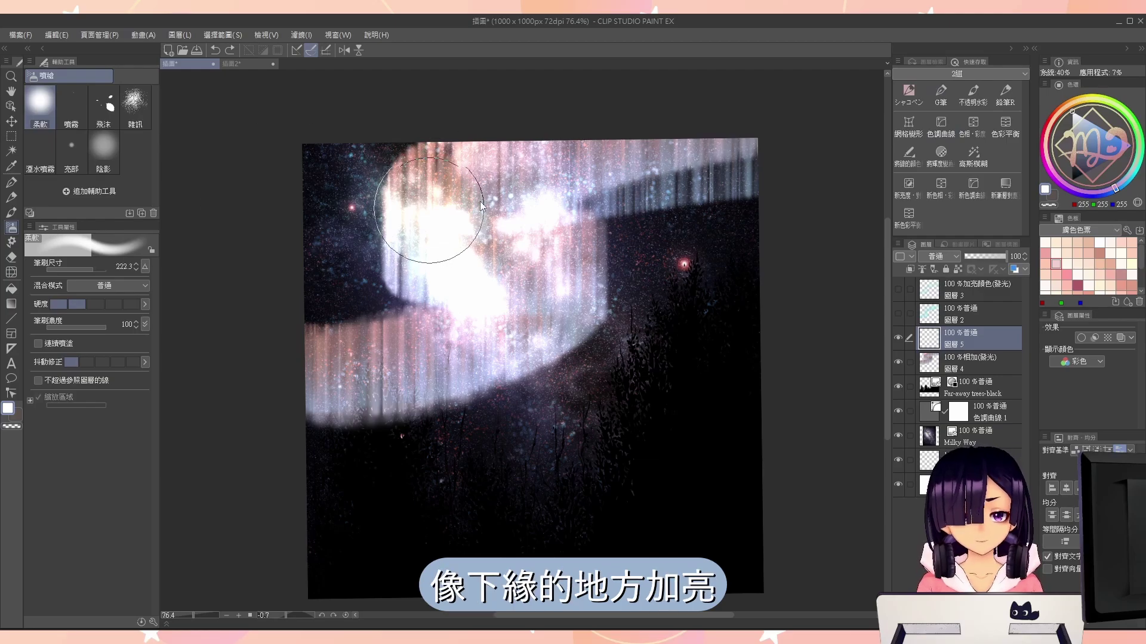
With 圖層 5 set to 相加(發光) and the airbrush at size 64.4, brighten the aurora's lower edges in white
{"action": "key", "text": "bracketleft"}
{"action": "key", "text": "bracketleft"}
{"action": "key", "text": "bracketleft"}
{"action": "key", "text": "bracketleft"}
{"action": "key", "text": "bracketleft"}
{"action": "key", "text": "bracketleft"}
{"action": "key", "text": "bracketleft"}
{"action": "key", "text": "bracketleft"}
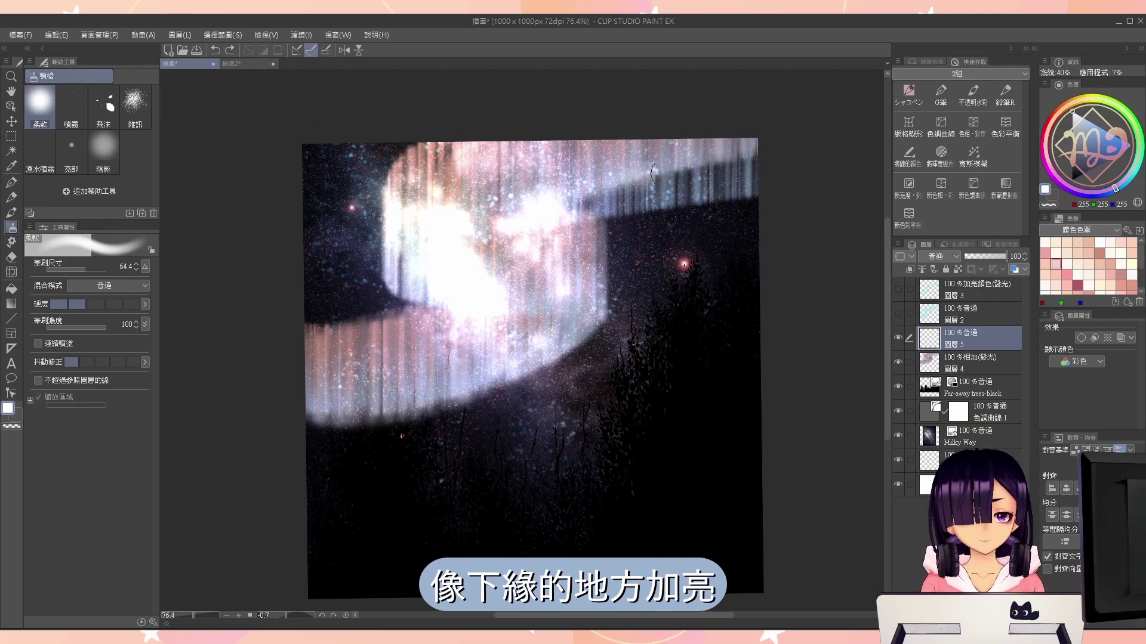
{"action": "left_click", "coordinate": [953, 391]}
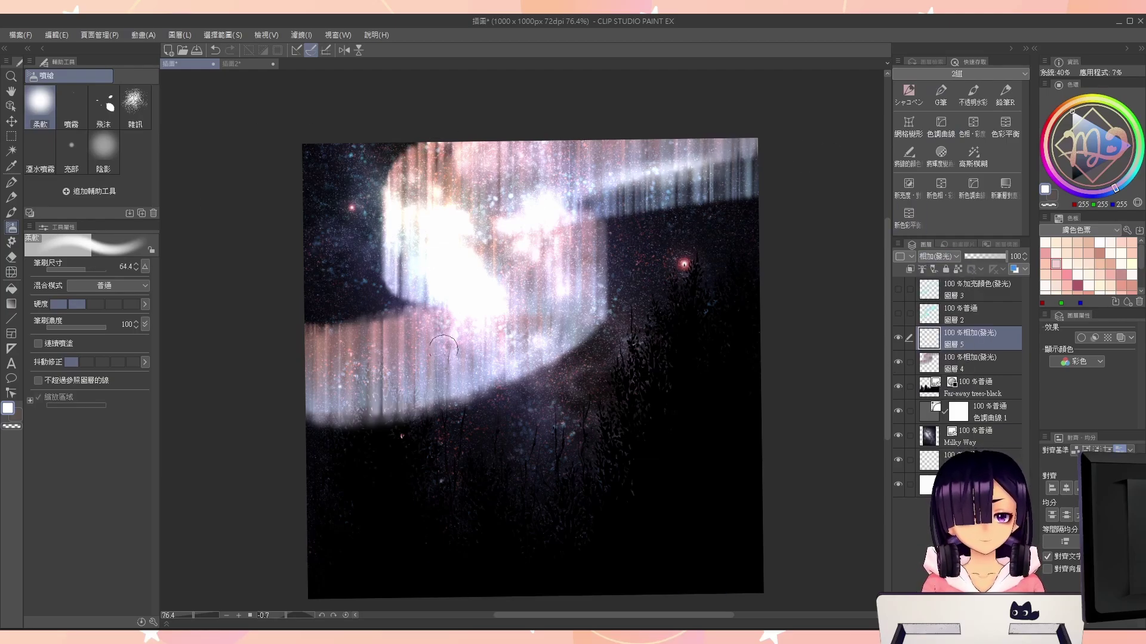
{"action": "mouse_move", "coordinate": [334, 418]}
{"action": "left_mouse_down"}
{"action": "mouse_move", "coordinate": [525, 364]}
{"action": "mouse_move", "coordinate": [603, 322]}
{"action": "mouse_move", "coordinate": [475, 316]}
{"action": "left_mouse_up"}
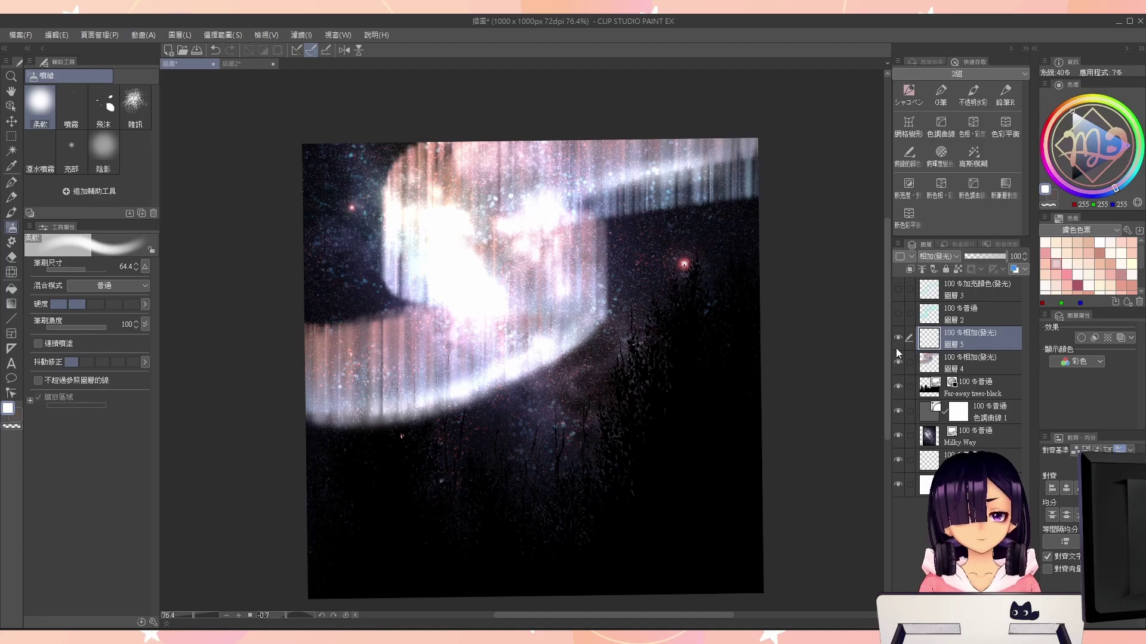
Try 濾色 on 圖層 4, and settle on 相加 for it and 加亮顏色(發光) for 圖層 5
{"action": "left_click", "coordinate": [931, 363]}
{"action": "left_click", "coordinate": [937, 256]}
{"action": "left_click", "coordinate": [948, 263]}
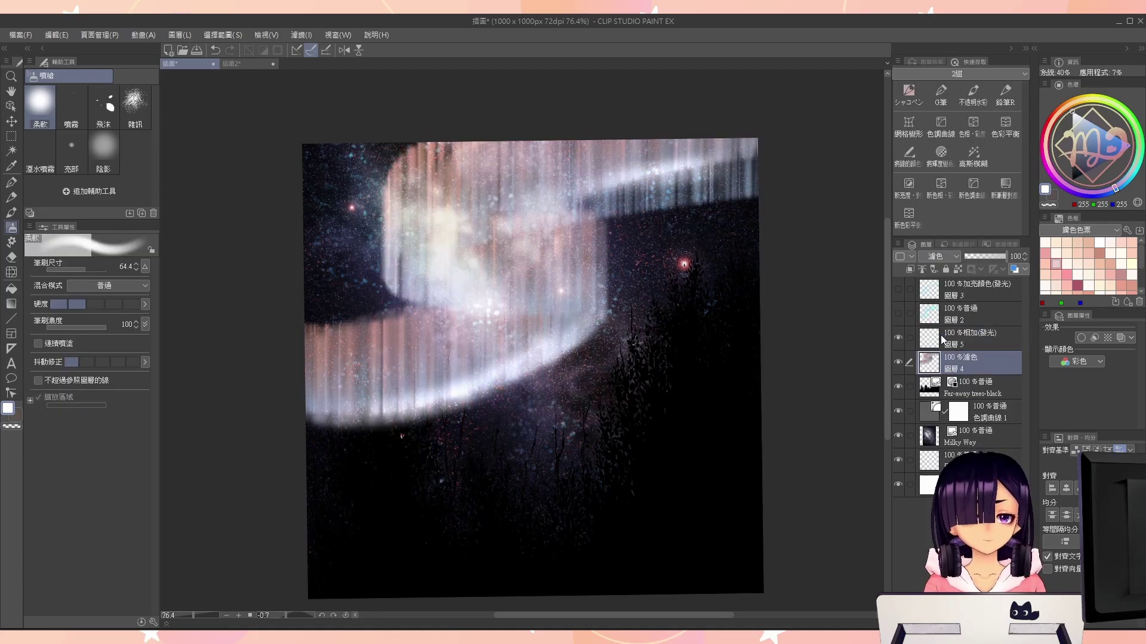
{"action": "left_click", "coordinate": [937, 256]}
{"action": "left_click", "coordinate": [938, 371]}
{"action": "left_click", "coordinate": [951, 347]}
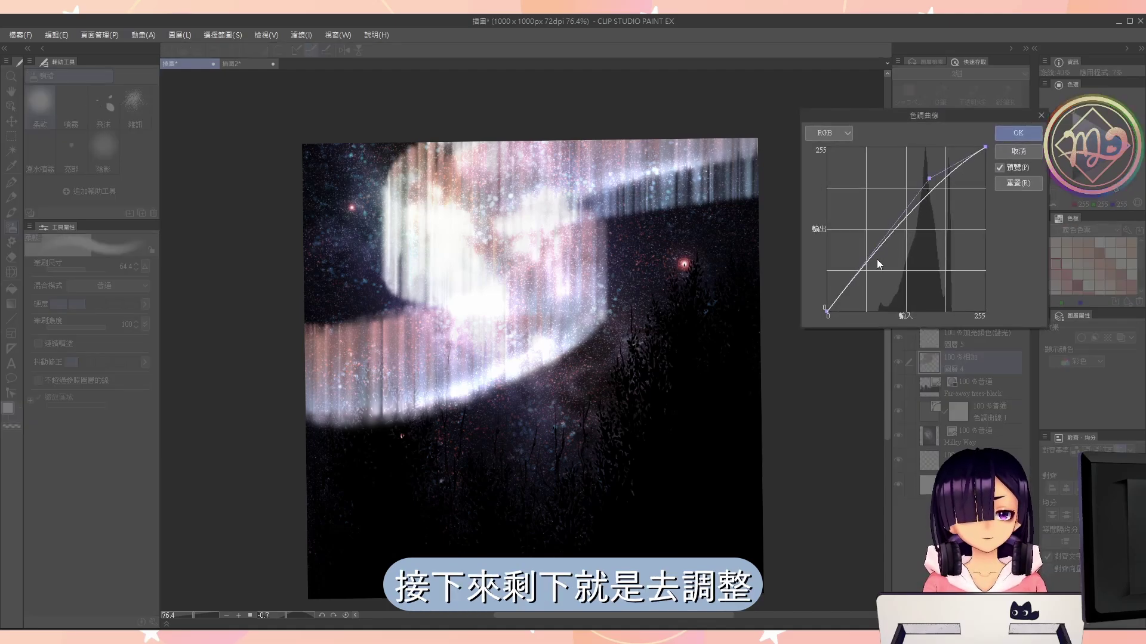
Try a brightening tone curve on 圖層 4, discard it, and adjust the layer's saturation with 色相・彩度・明度
{"action": "left_click_drag", "start_coordinate": [922, 203], "coordinate": [929, 179]}
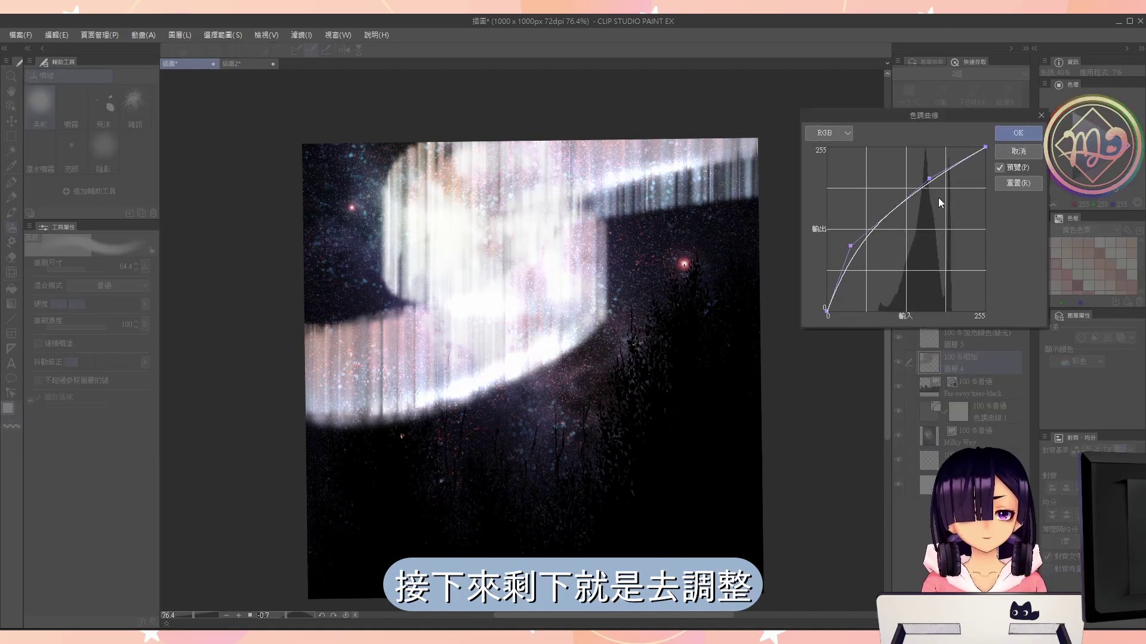
{"action": "left_click", "coordinate": [1007, 151]}
{"action": "key", "text": "ctrl+u"}
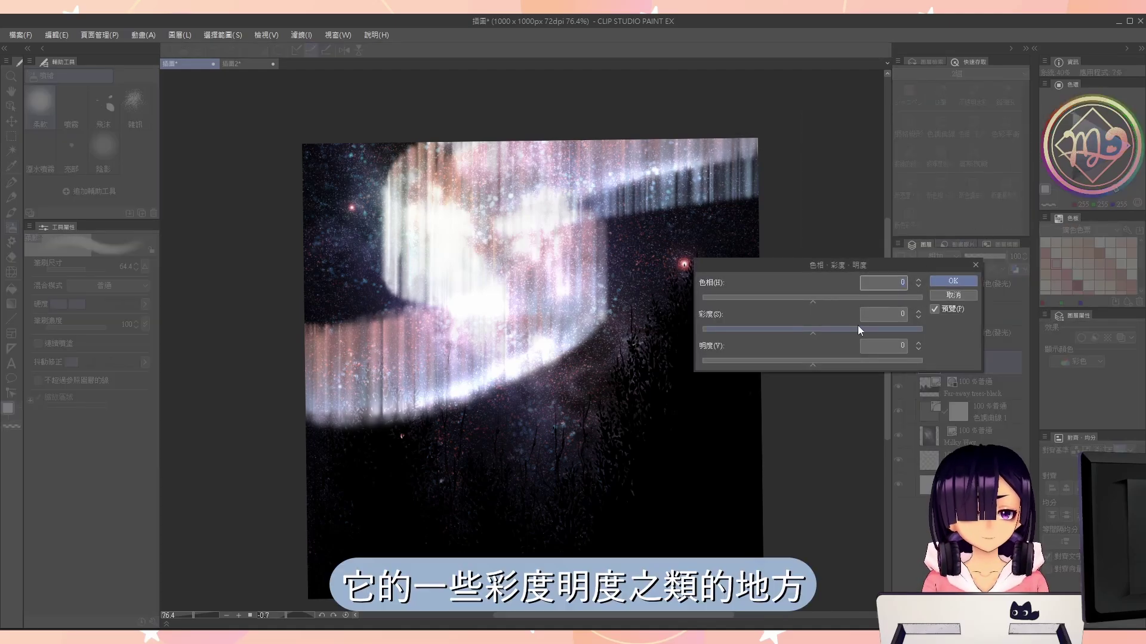
{"action": "left_click_drag", "start_coordinate": [858, 327], "coordinate": [841, 346]}
{"action": "key", "text": "Escape"}
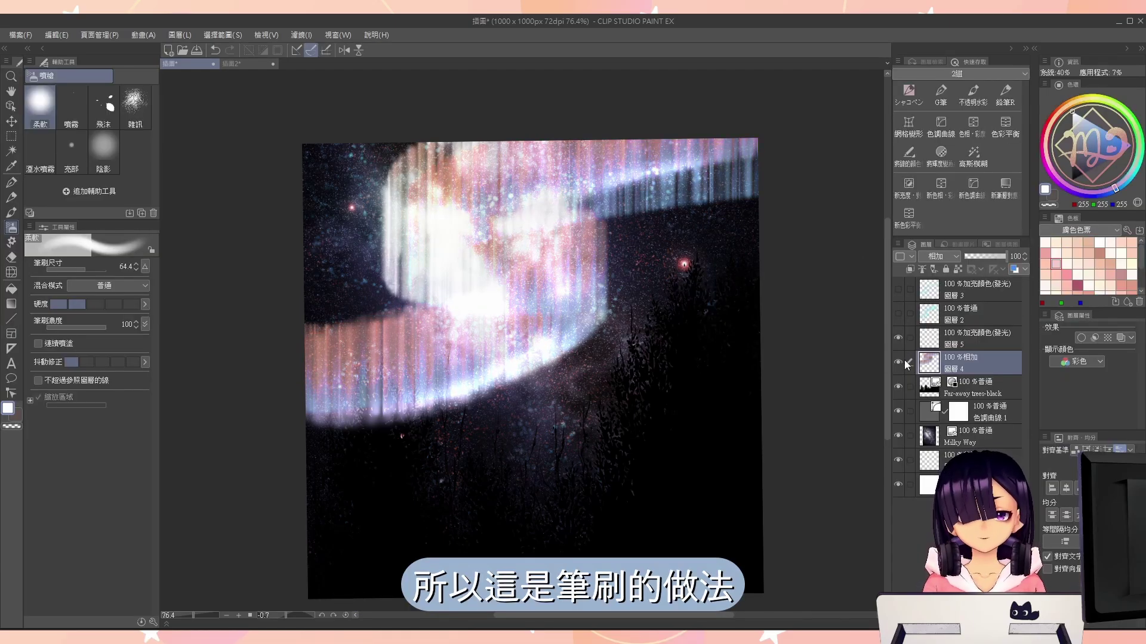
Hide 圖層 4 and 圖層 5 and add a new layer above them
{"action": "left_click_drag", "start_coordinate": [896, 345], "coordinate": [897, 367]}
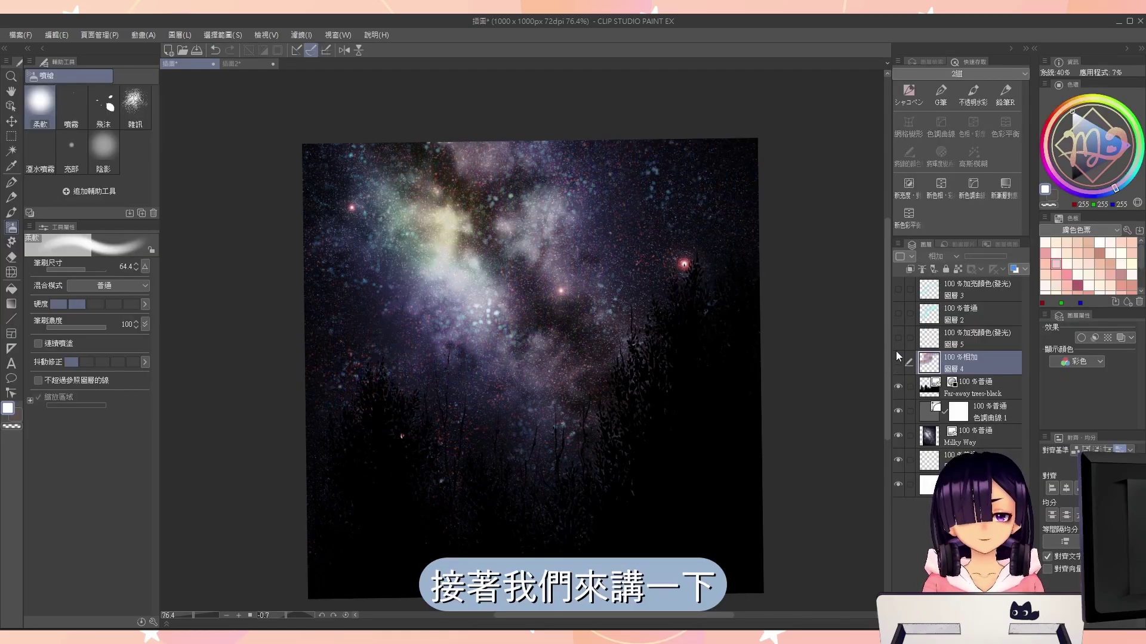
{"action": "left_click", "coordinate": [966, 337]}
{"action": "key", "text": "ctrl+shift+n"}
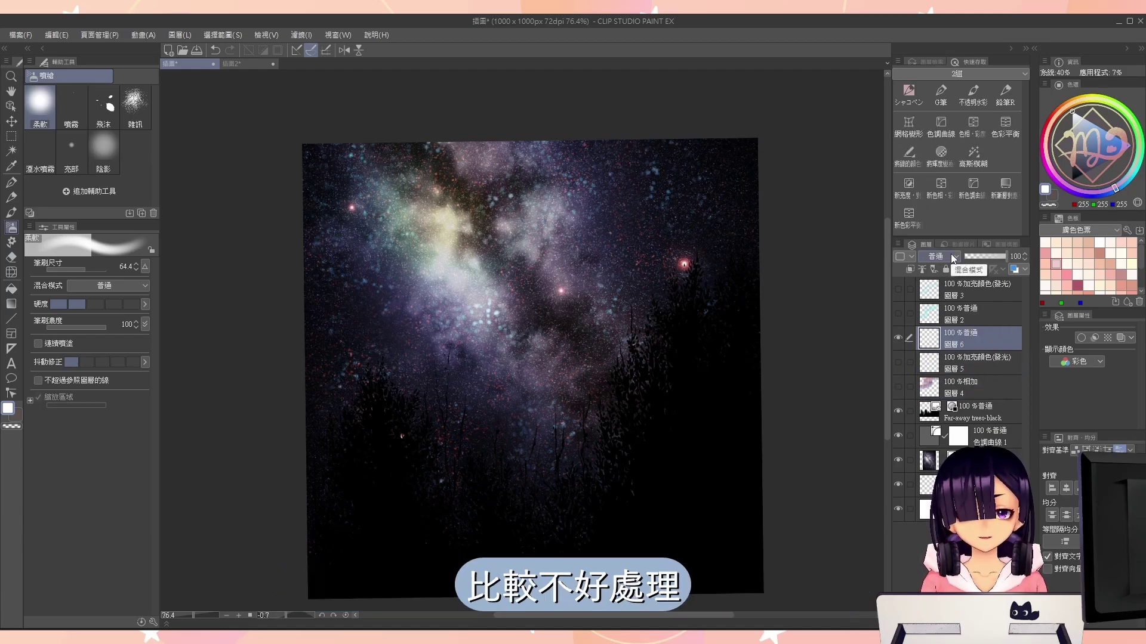
Choose G筆 at size 30.2 and try a thin white S-shaped path across the sky
{"action": "left_click", "coordinate": [941, 94]}
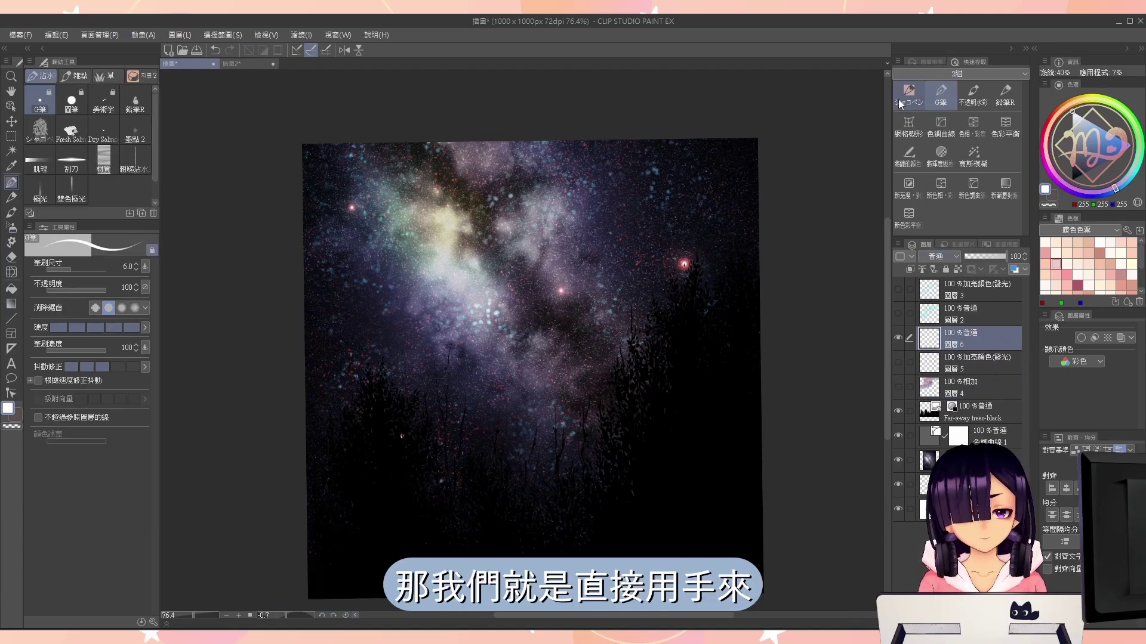
{"action": "key", "text": "bracketright"}
{"action": "key", "text": "bracketright"}
{"action": "key", "text": "bracketright"}
{"action": "key", "text": "bracketright"}
{"action": "key", "text": "bracketright"}
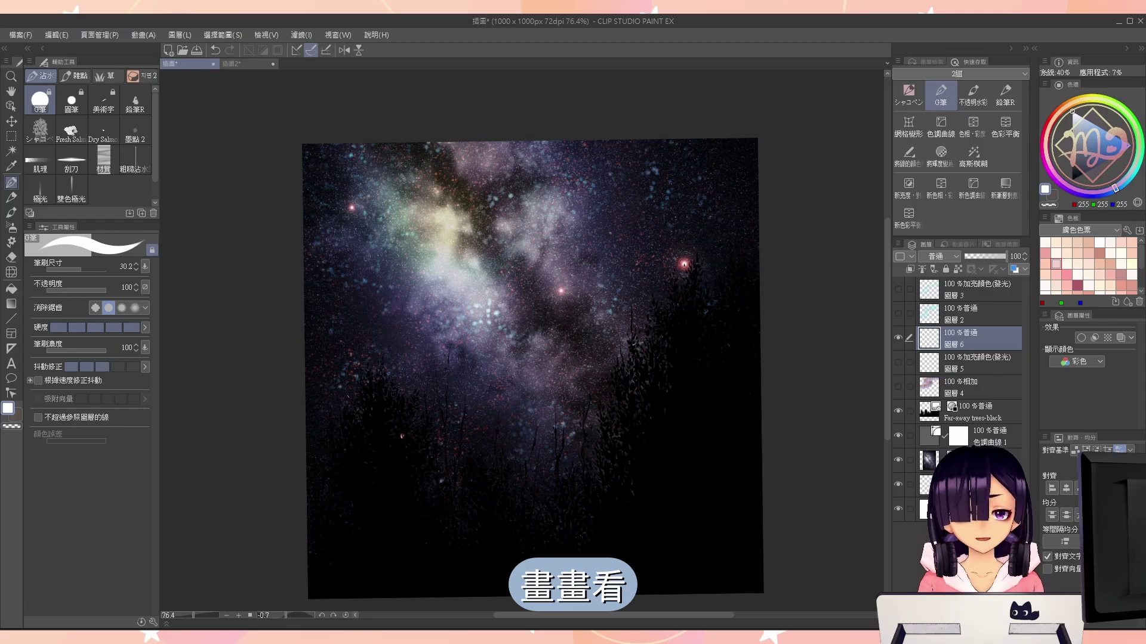
{"action": "mouse_move", "coordinate": [309, 460]}
{"action": "left_mouse_down"}
{"action": "mouse_move", "coordinate": [560, 382]}
{"action": "mouse_move", "coordinate": [432, 336]}
{"action": "mouse_move", "coordinate": [818, 185]}
{"action": "left_mouse_up"}
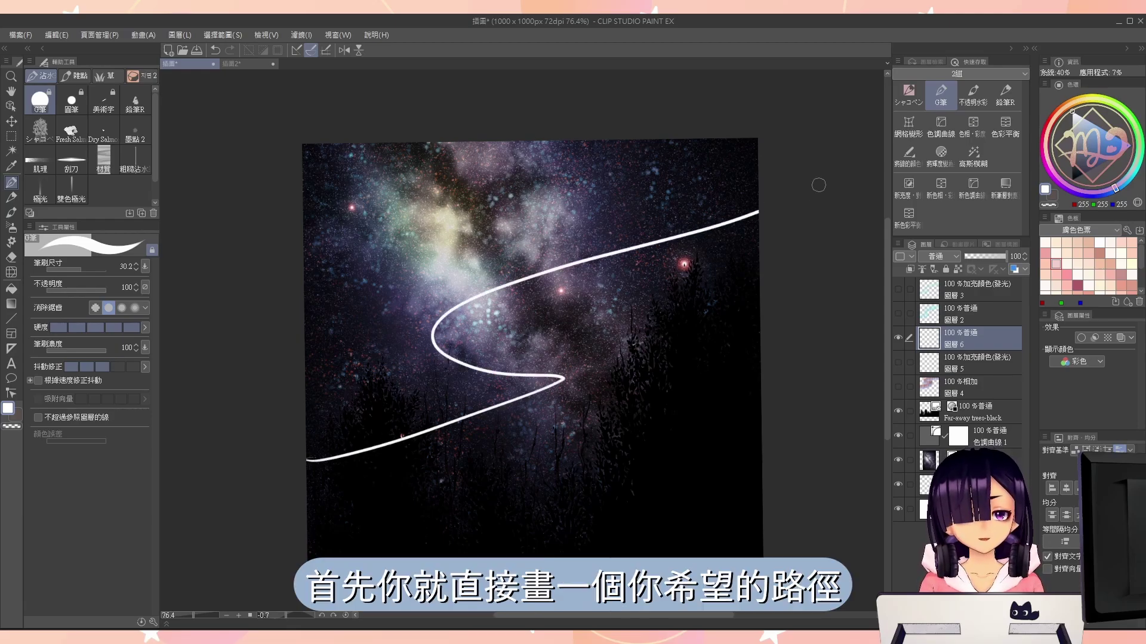
{"action": "key", "text": "ctrl+z"}
Enlarge G筆 to size 90.8 and redraw the S-shaped white path from the canvas's left edge to its right edge
{"action": "key", "text": "bracketright"}
{"action": "key", "text": "bracketright"}
{"action": "key", "text": "bracketright"}
{"action": "mouse_move", "coordinate": [302, 454]}
{"action": "left_mouse_down"}
{"action": "mouse_move", "coordinate": [484, 308]}
{"action": "mouse_move", "coordinate": [814, 184]}
{"action": "left_mouse_up"}
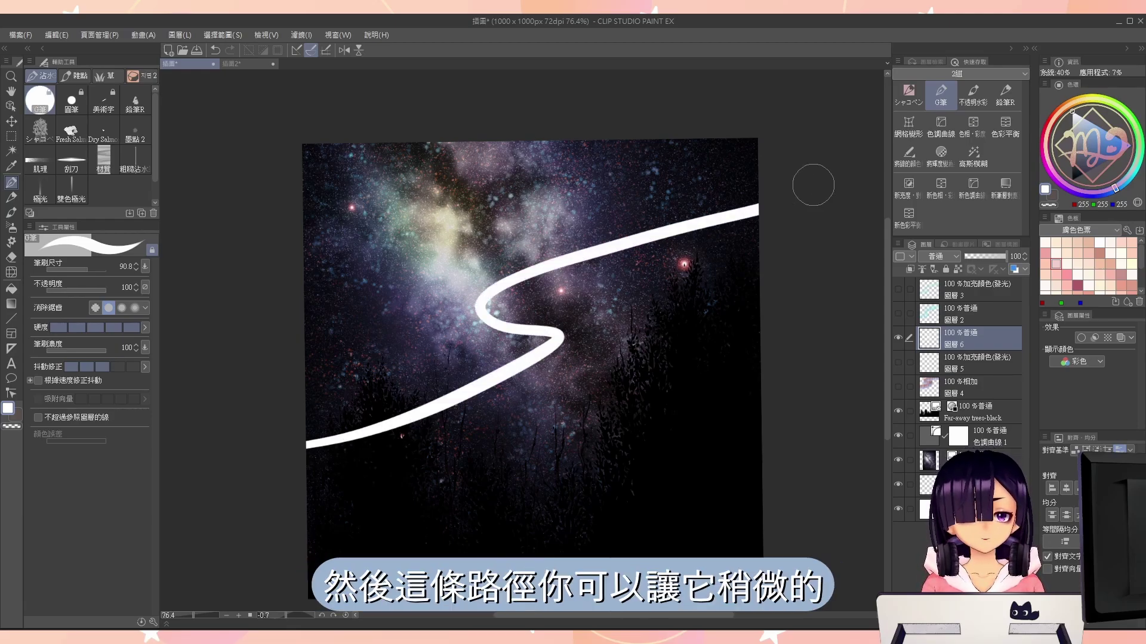
{"action": "key", "text": "ctrl+z"}
{"action": "mouse_move", "coordinate": [313, 465]}
{"action": "left_mouse_down"}
{"action": "mouse_move", "coordinate": [441, 436]}
{"action": "mouse_move", "coordinate": [480, 335]}
{"action": "mouse_move", "coordinate": [667, 225]}
{"action": "mouse_move", "coordinate": [762, 197]}
{"action": "left_mouse_up"}
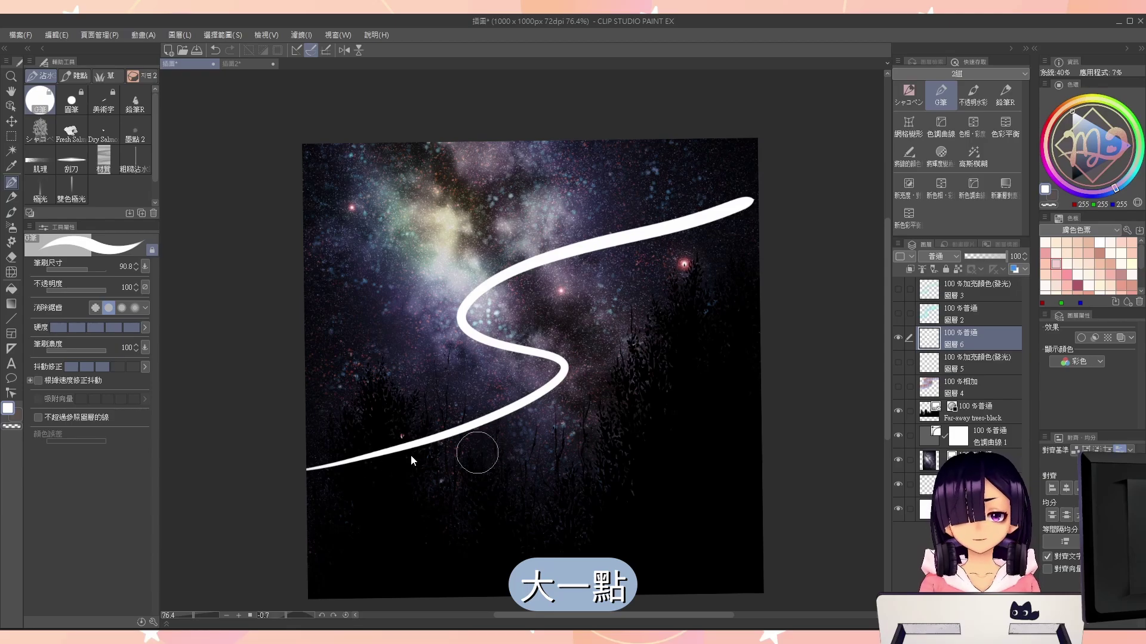
{"action": "key", "text": "ctrl+z"}
{"action": "mouse_move", "coordinate": [305, 469]}
{"action": "left_mouse_down"}
{"action": "mouse_move", "coordinate": [620, 371]}
{"action": "mouse_move", "coordinate": [482, 298]}
{"action": "mouse_move", "coordinate": [834, 208]}
{"action": "left_mouse_up"}
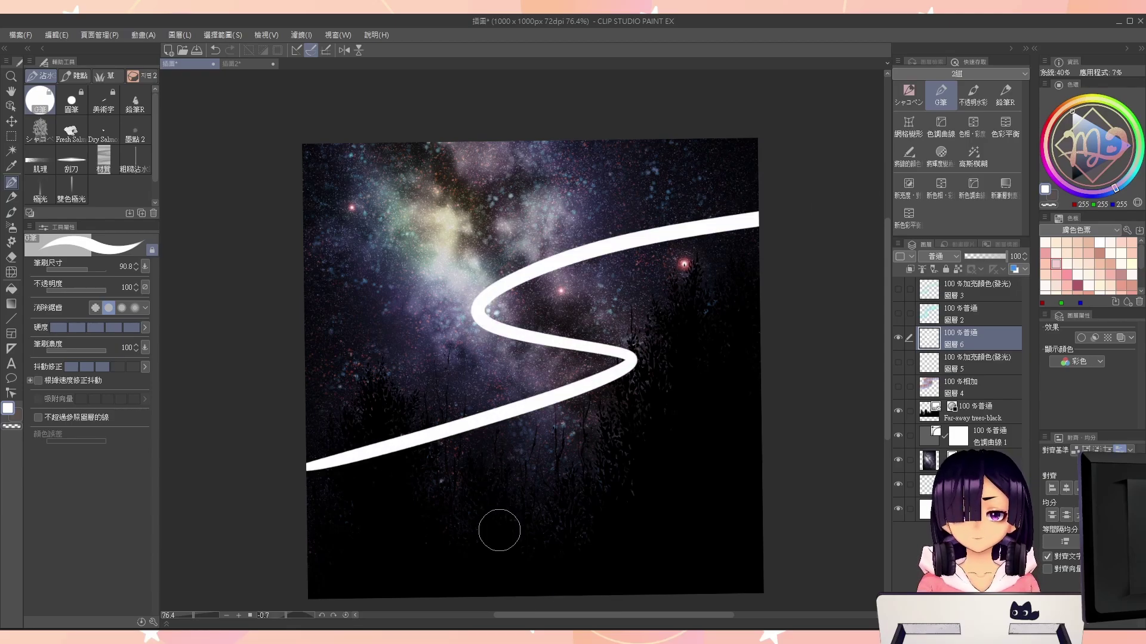
Dot sparse white spots of varying size along and above the path on 圖層 6
{"action": "left_click", "coordinate": [360, 444]}
{"action": "left_click", "coordinate": [421, 425]}
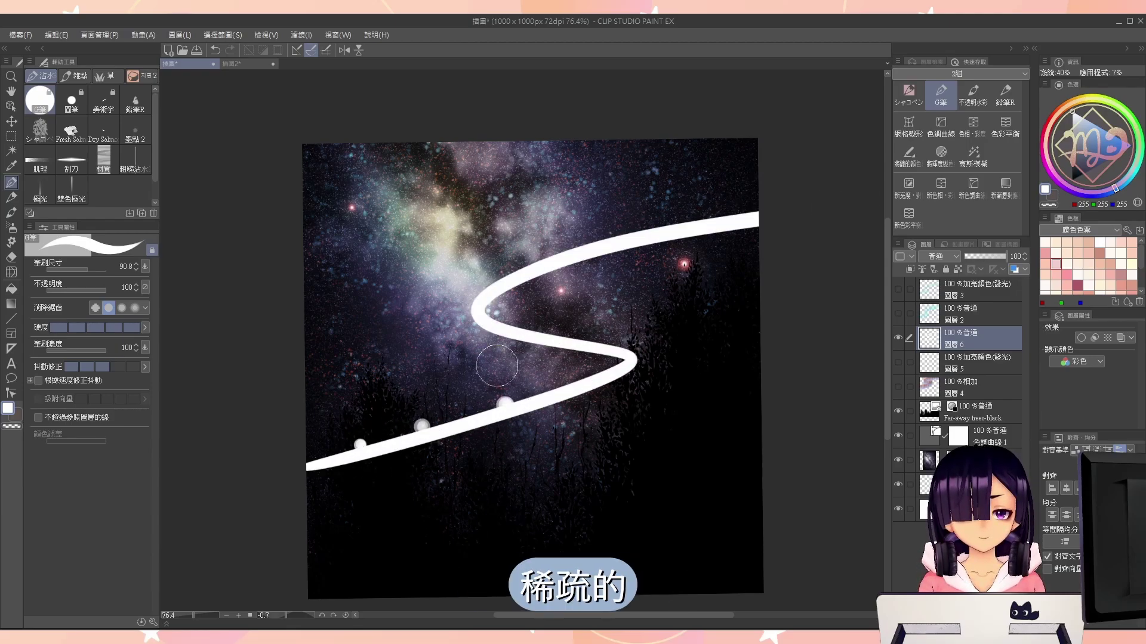
{"action": "left_click", "coordinate": [648, 213]}
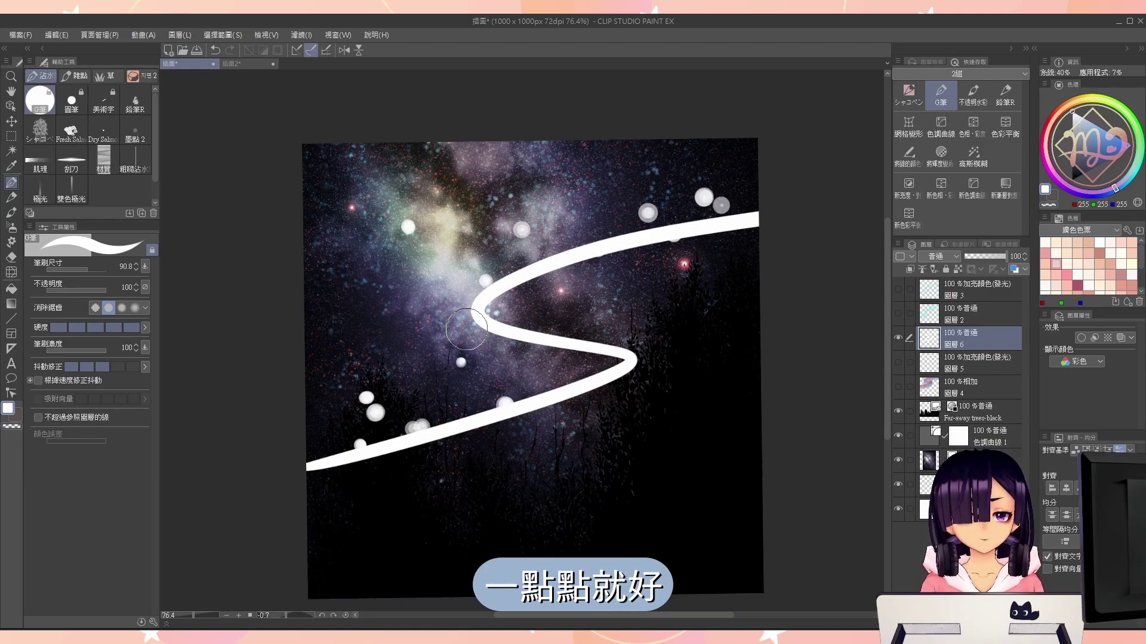
Apply 移動模糊 to 圖層 6 with an angle of 78, direction 前後 and method 快速均值, increasing the blur amount
{"action": "left_click", "coordinate": [301, 35]}
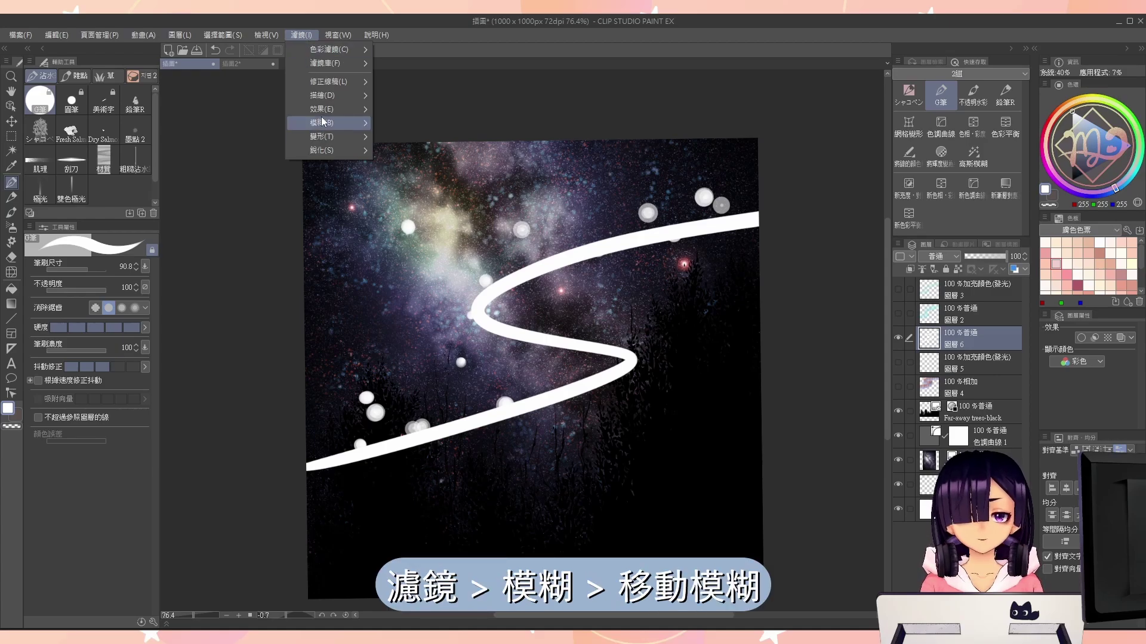
{"action": "mouse_move", "coordinate": [323, 122]}
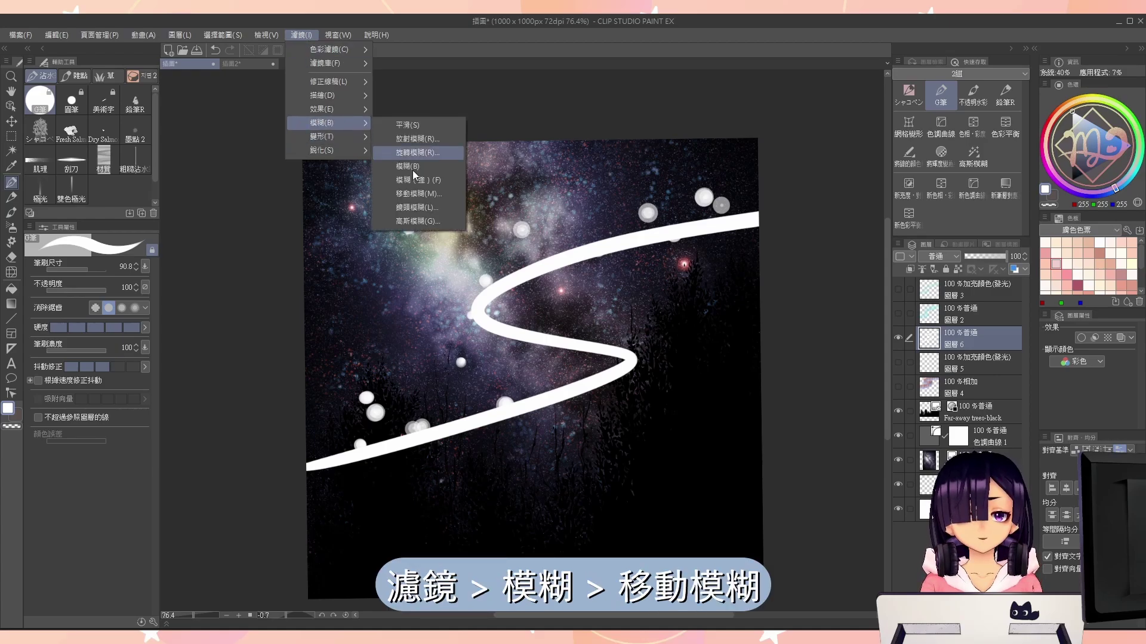
{"action": "left_click", "coordinate": [438, 194]}
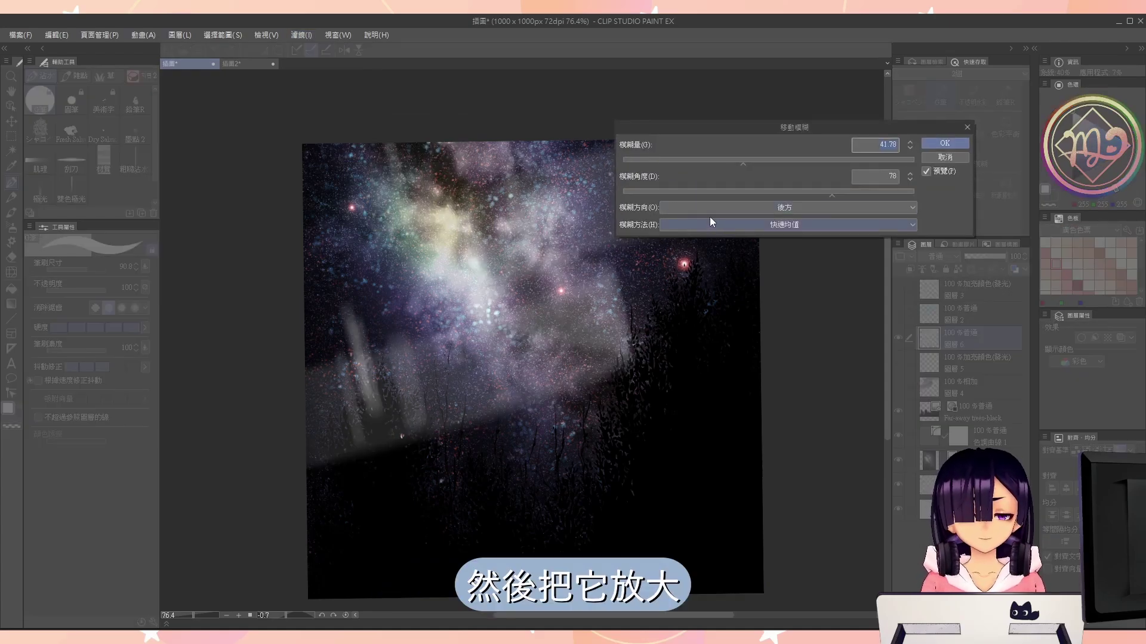
{"action": "left_click_drag", "start_coordinate": [746, 166], "coordinate": [782, 170]}
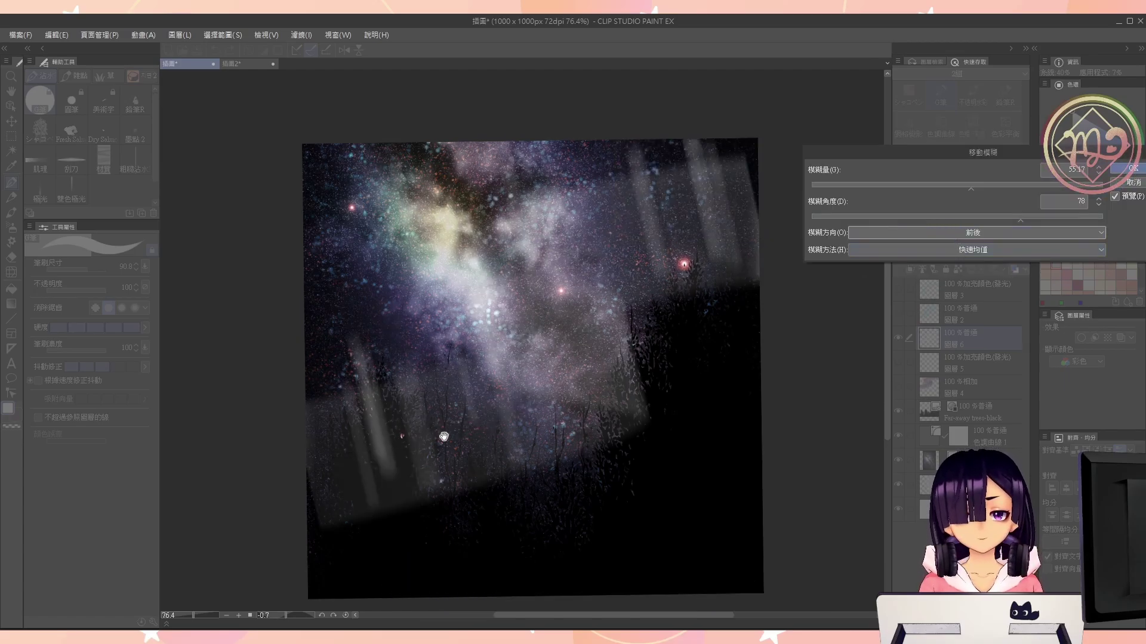
{"action": "left_click", "coordinate": [1128, 170]}
Add a layer above 圖層 6 and draw a similar white S-shaped path slightly lower across the canvas
{"action": "key", "text": "ctrl+shift+n"}
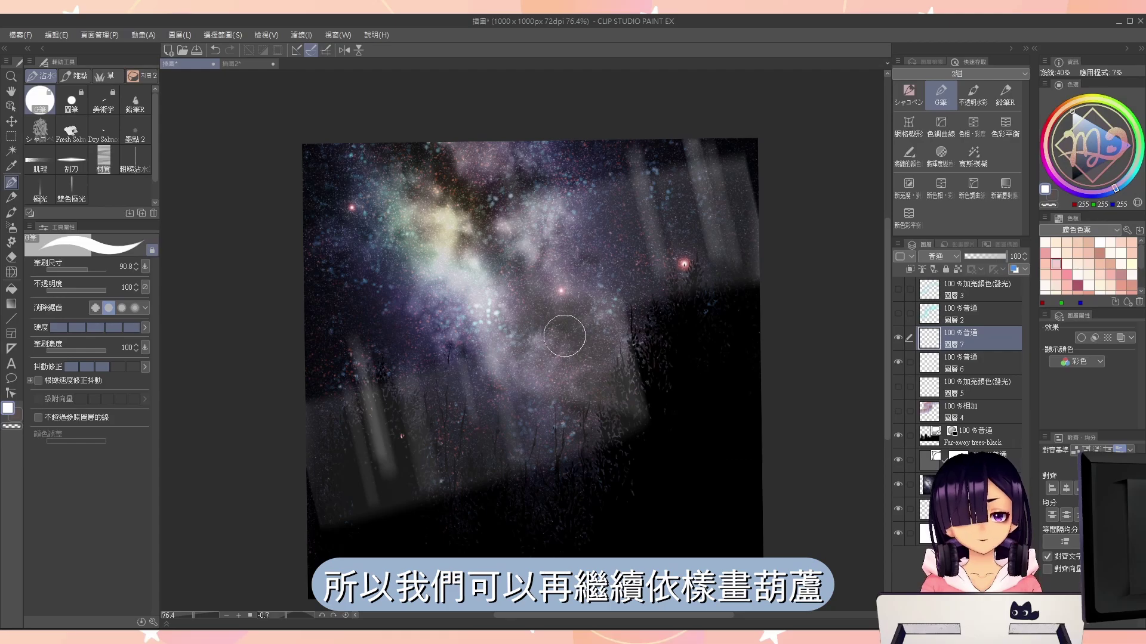
{"action": "mouse_move", "coordinate": [754, 276]}
{"action": "left_mouse_down"}
{"action": "mouse_move", "coordinate": [513, 388]}
{"action": "mouse_move", "coordinate": [525, 468]}
{"action": "mouse_move", "coordinate": [304, 523]}
{"action": "mouse_move", "coordinate": [502, 461]}
{"action": "mouse_move", "coordinate": [472, 379]}
{"action": "mouse_move", "coordinate": [759, 257]}
{"action": "left_mouse_up"}
{"action": "key", "text": "ctrl+z"}
{"action": "key", "text": "ctrl+z"}
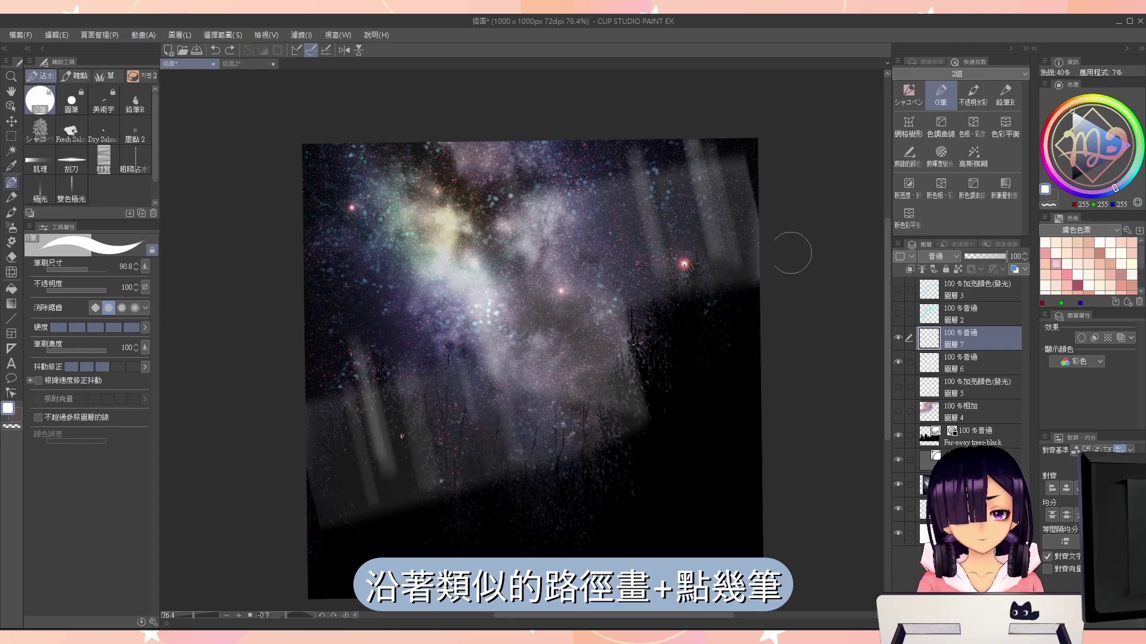
{"action": "key", "text": "ctrl+y"}
Scatter white dots of varying size along and above the path on 圖層 7
{"action": "left_click", "coordinate": [454, 442]}
{"action": "left_click", "coordinate": [504, 321]}
{"action": "left_click", "coordinate": [592, 290]}
{"action": "left_click", "coordinate": [690, 246]}
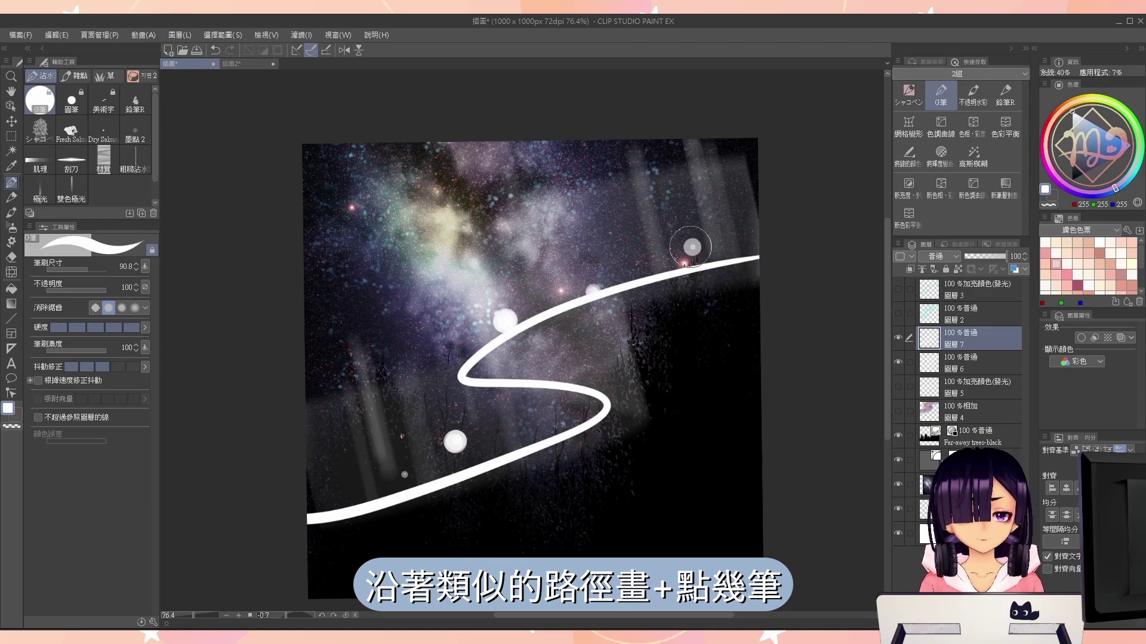
{"action": "left_click", "coordinate": [585, 217]}
{"action": "left_click", "coordinate": [629, 274]}
{"action": "left_click", "coordinate": [620, 270]}
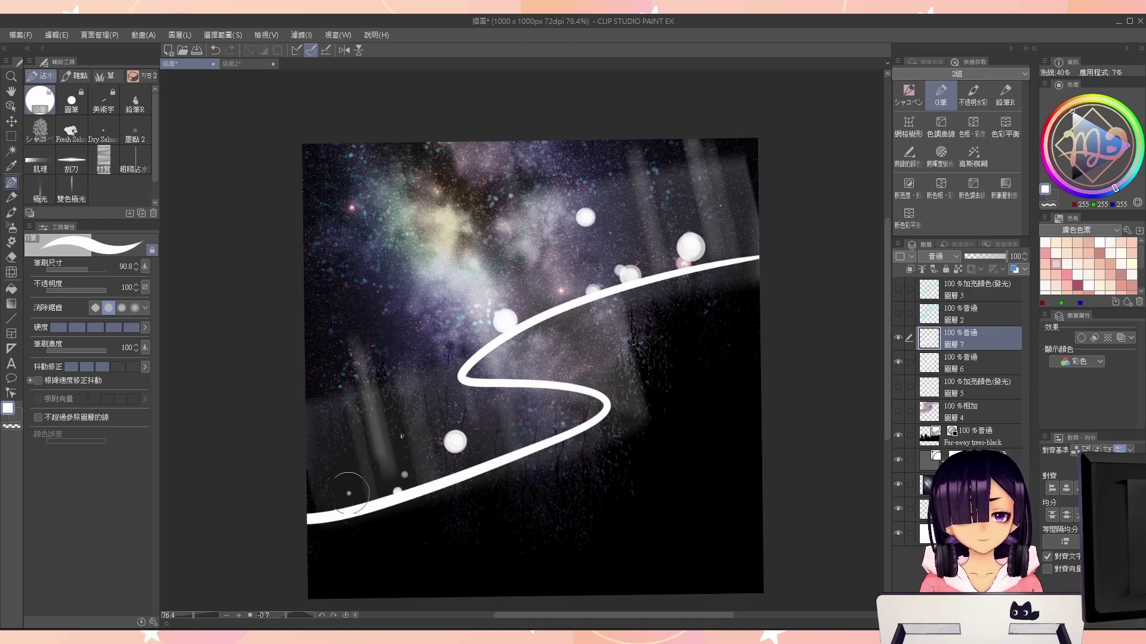
{"action": "left_click", "coordinate": [346, 495]}
Apply 移動模糊 to 圖層 7 with an angle of 78, direction 前後 and method 快速均值
{"action": "left_click", "coordinate": [301, 34]}
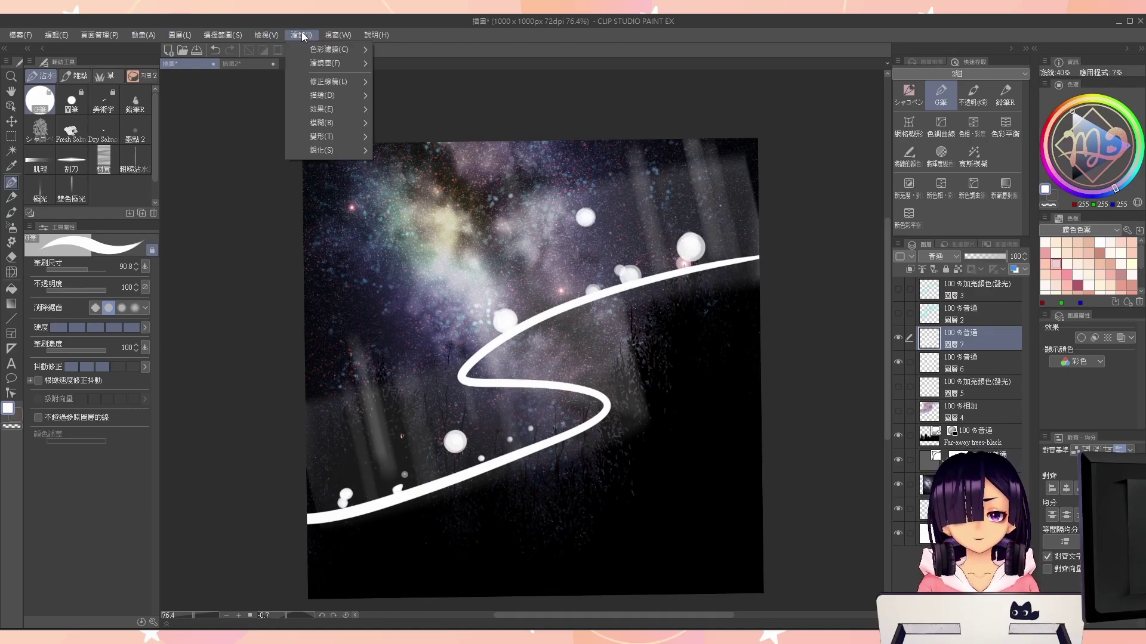
{"action": "mouse_move", "coordinate": [329, 142]}
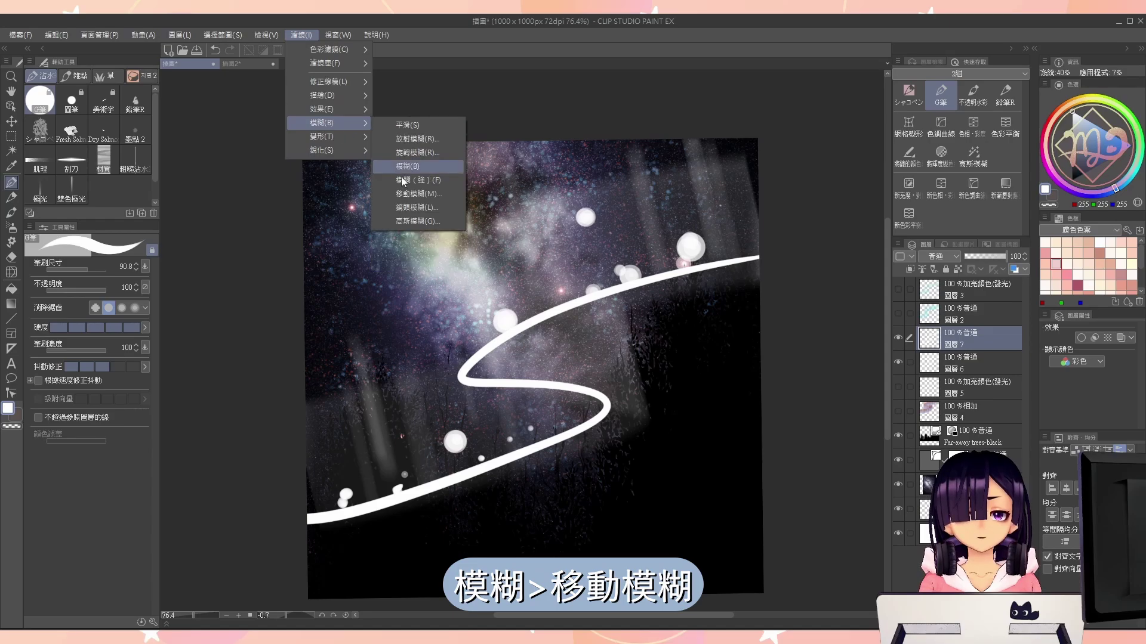
{"action": "left_click", "coordinate": [408, 213]}
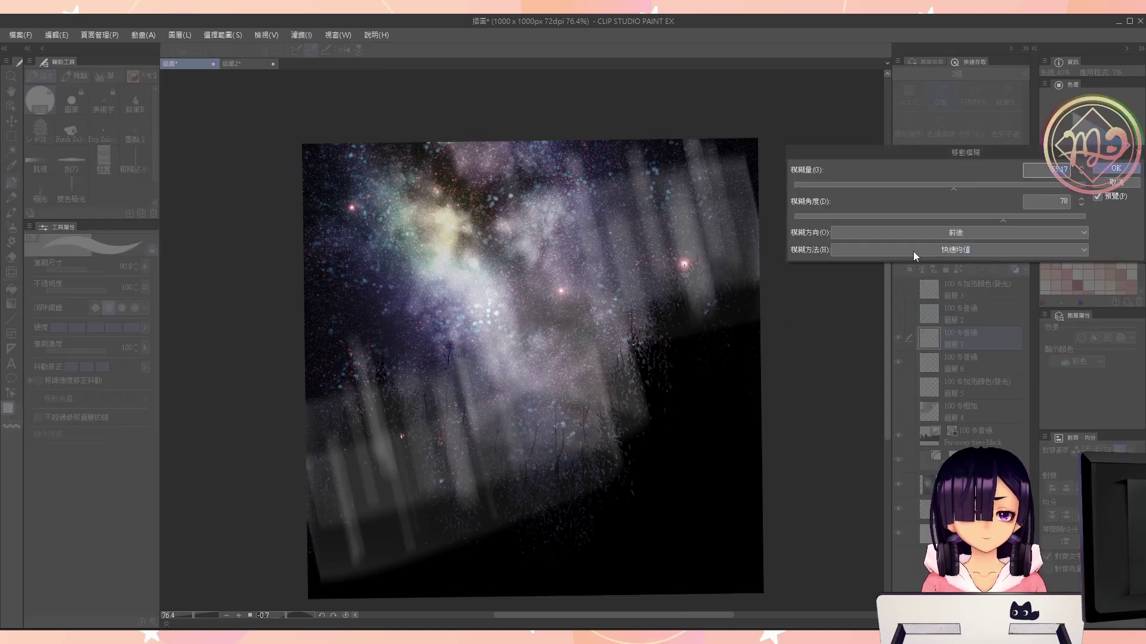
{"action": "left_click", "coordinate": [1113, 168]}
Move the blurred light beams on 圖層 7 slightly upward so they overlap the beams of 圖層 6
{"action": "key", "text": "ctrl+t"}
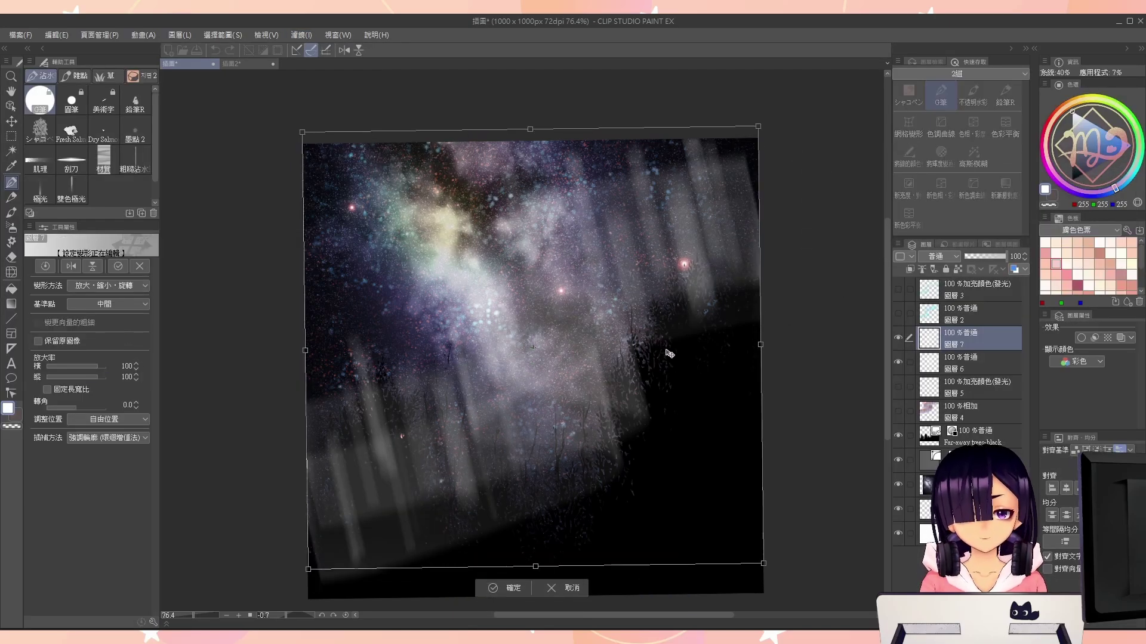
{"action": "left_click_drag", "start_coordinate": [663, 338], "coordinate": [663, 345]}
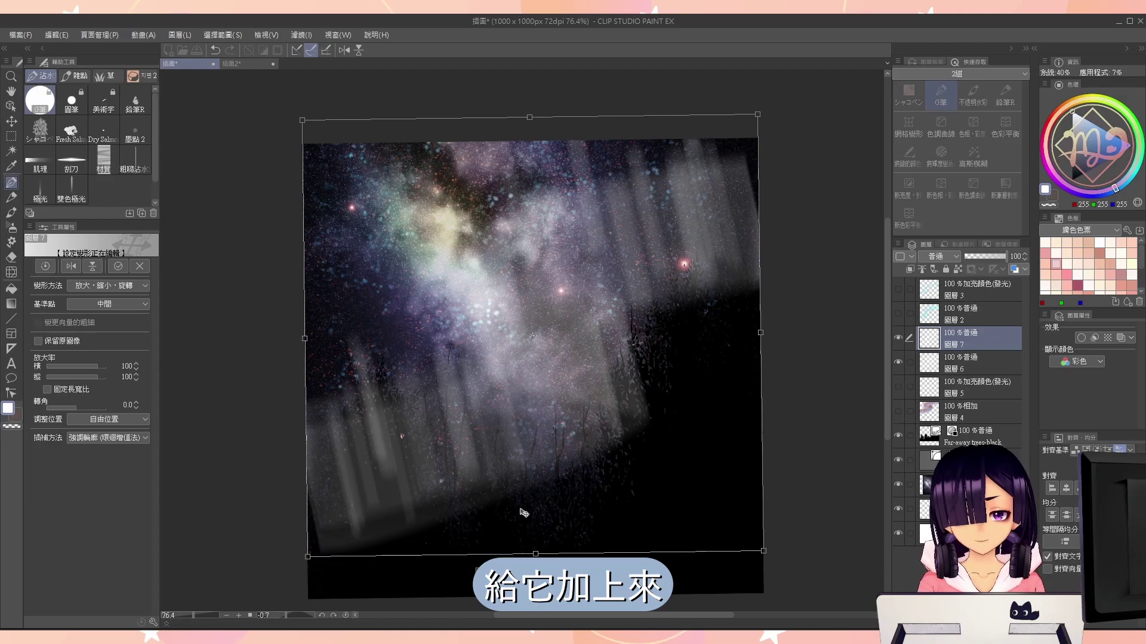
{"action": "key", "text": "Return"}
Set the blending mode of 圖層 6 and 圖層 7 to 相加(發光), checking 圖層 7's effect by toggling its visibility
{"action": "left_click", "coordinate": [976, 367]}
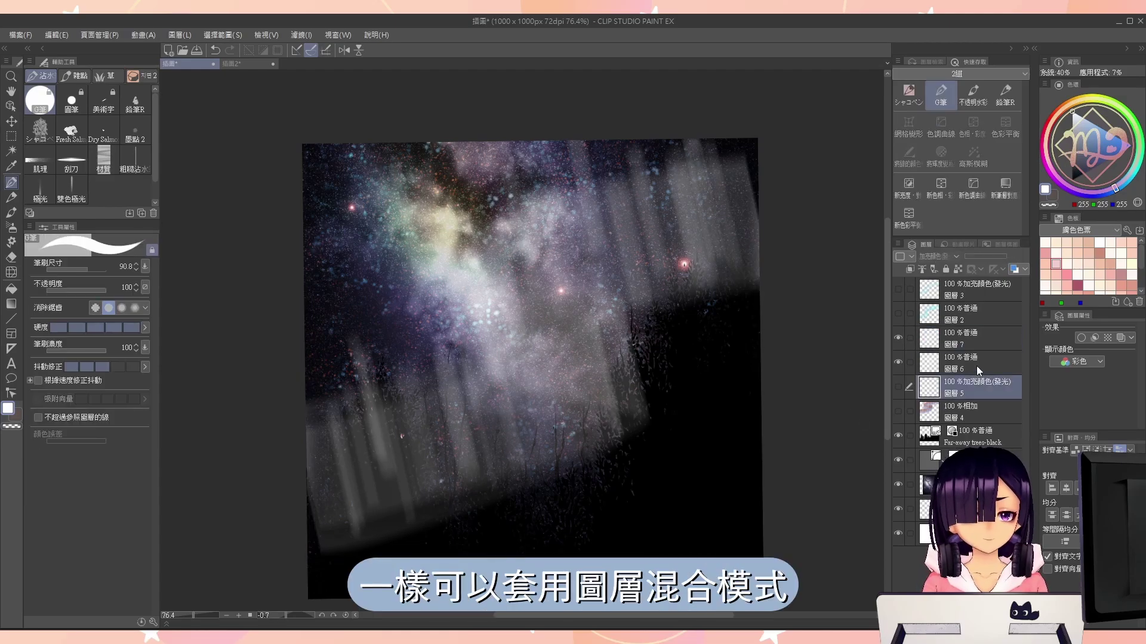
{"action": "left_click", "coordinate": [950, 259]}
{"action": "left_click", "coordinate": [946, 387]}
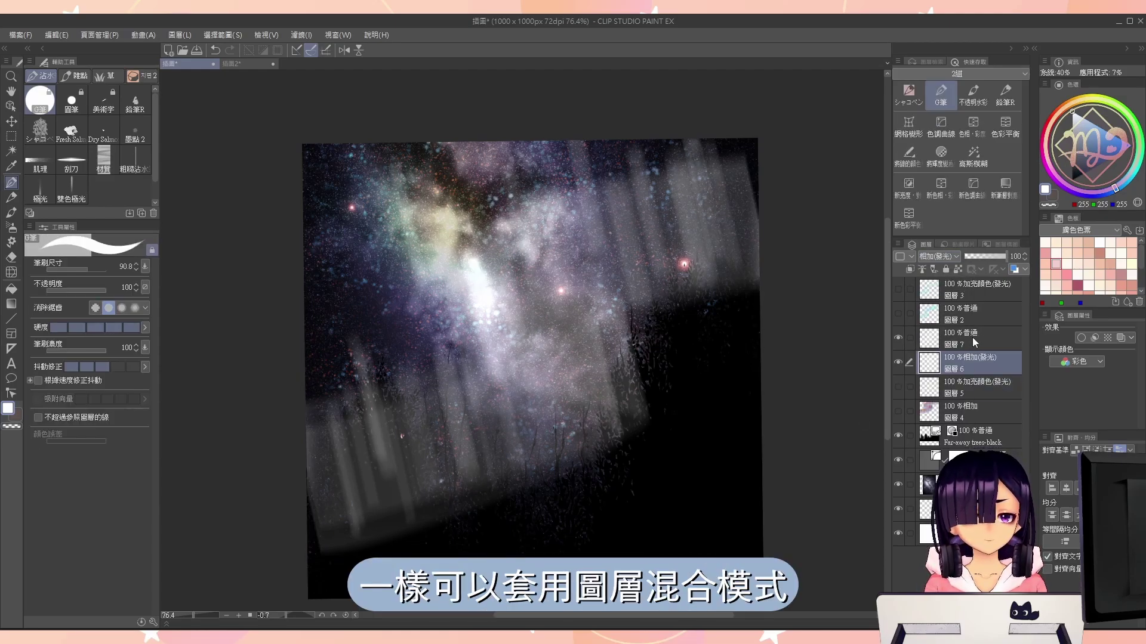
{"action": "left_click", "coordinate": [972, 338]}
{"action": "left_click", "coordinate": [947, 259]}
{"action": "left_click", "coordinate": [952, 385]}
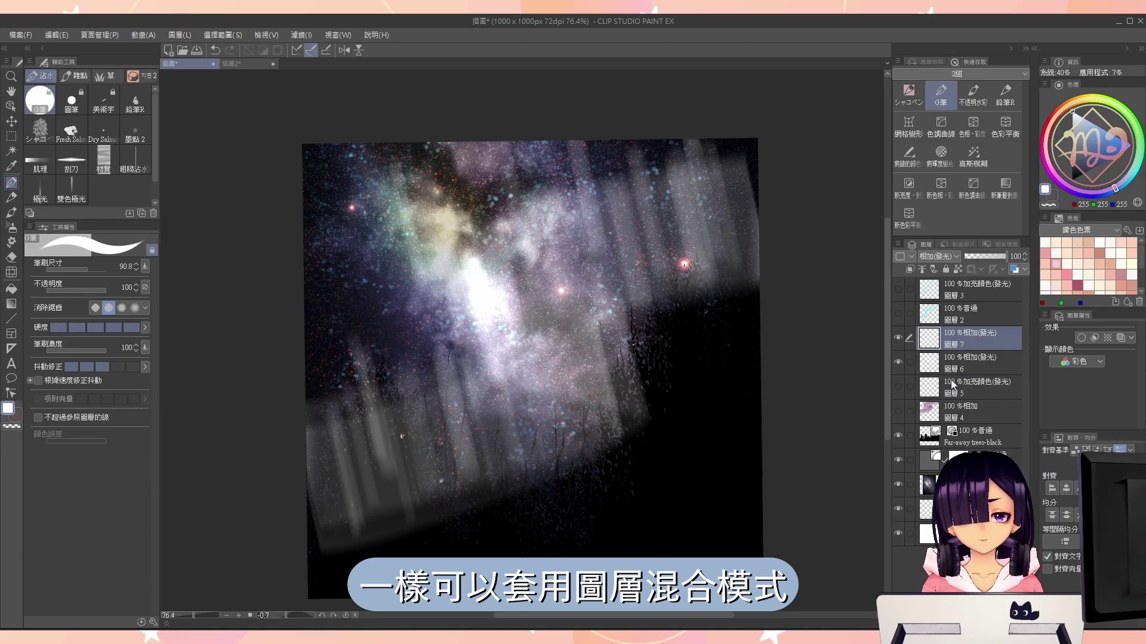
{"action": "left_click", "coordinate": [898, 338]}
{"action": "left_click", "coordinate": [899, 336]}
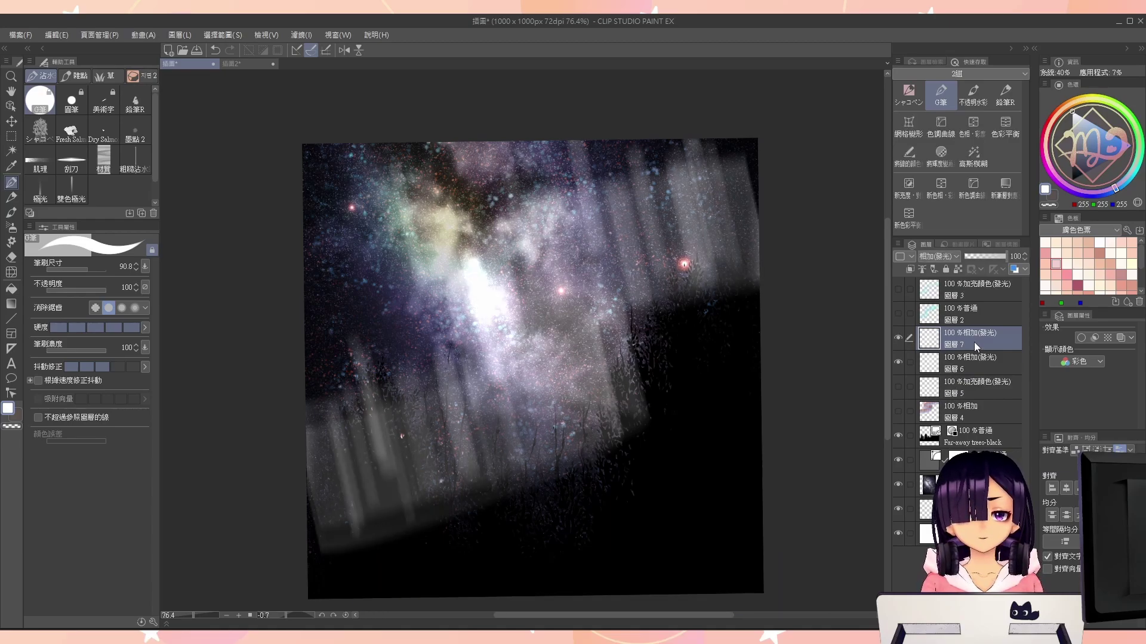
Lock transparent pixels on 圖層 7 and 圖層 6, filling 圖層 6 with blue (46, 126, 214) and 圖層 7 with green (134, 197, 98)
{"action": "left_click", "coordinate": [963, 367]}
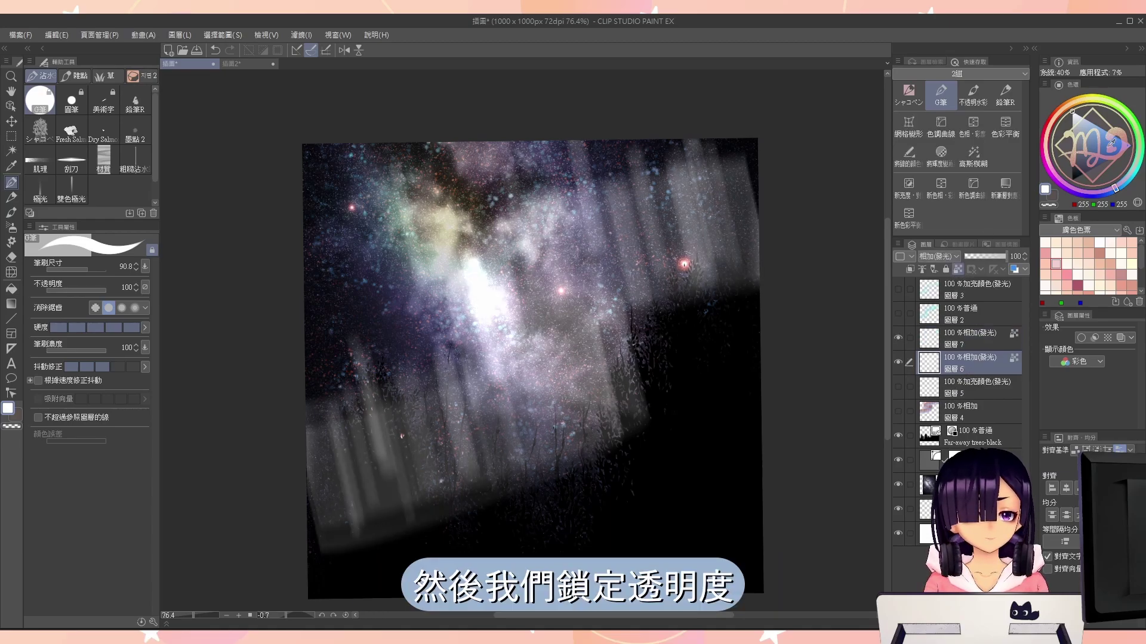
{"action": "key", "text": "alt+BackSpace"}
{"action": "left_click", "coordinate": [975, 347]}
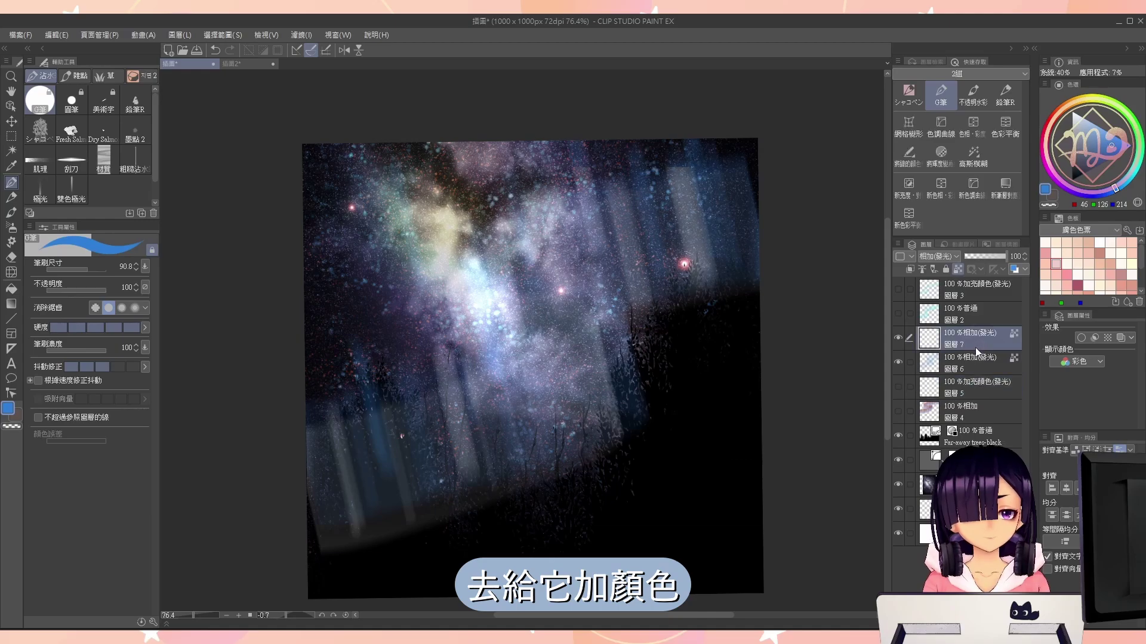
{"action": "left_click", "coordinate": [1121, 109]}
{"action": "key", "text": "alt+BackSpace"}
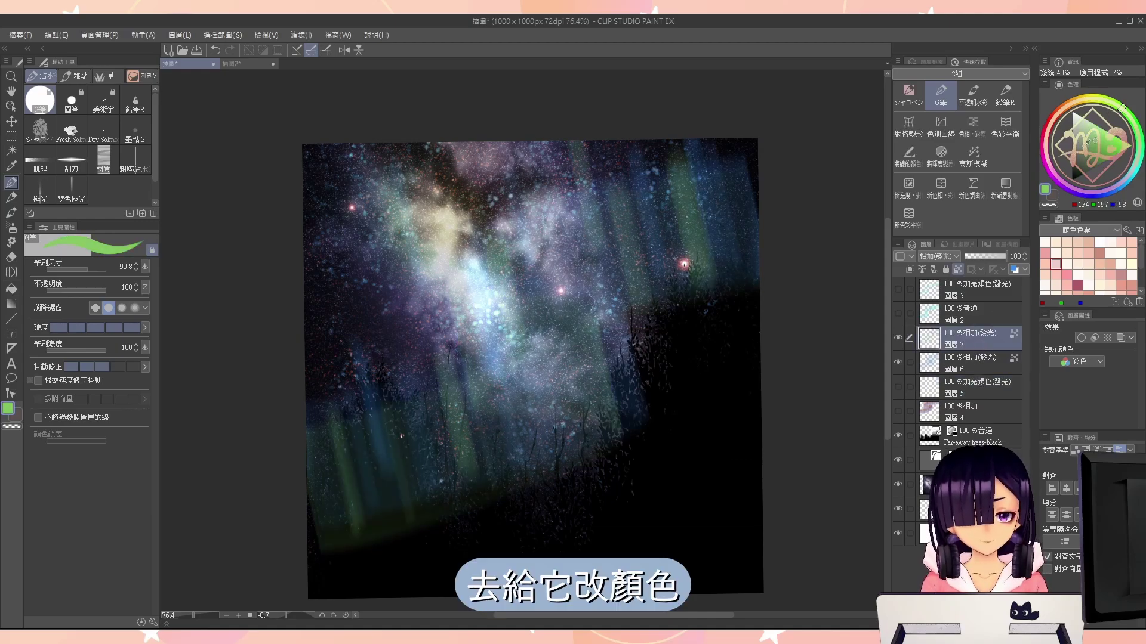
Add a layer above 圖層 7, try a green 柔軟 airbrush stroke near the canvas centre, and undo the stroke
{"action": "key", "text": "ctrl+shift+n"}
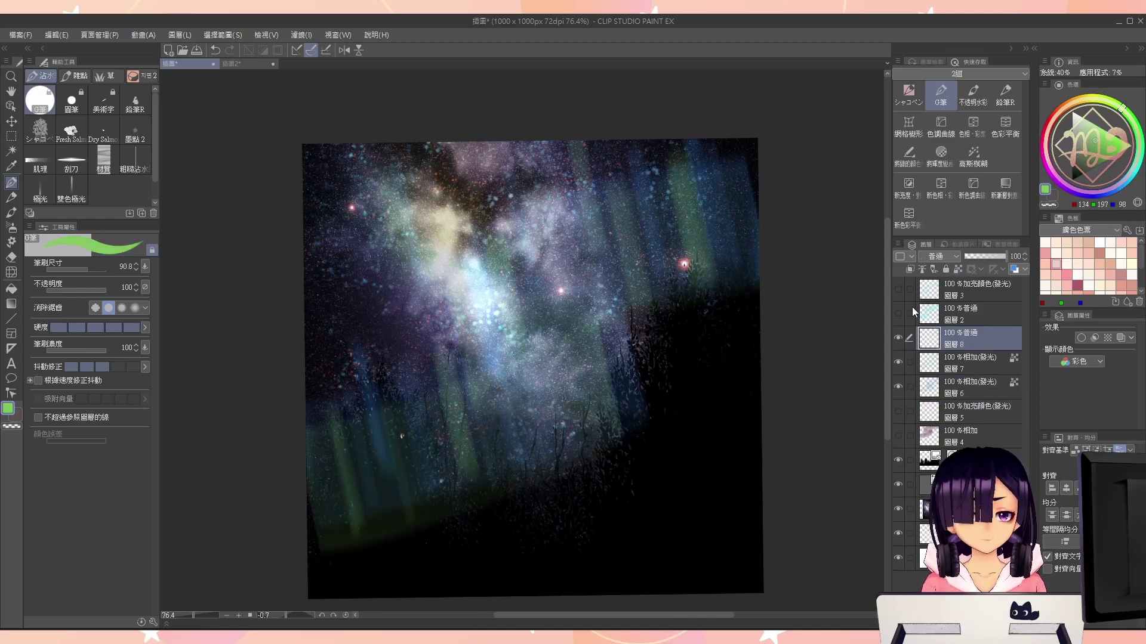
{"action": "key", "text": "b"}
{"action": "key", "text": "bracketleft"}
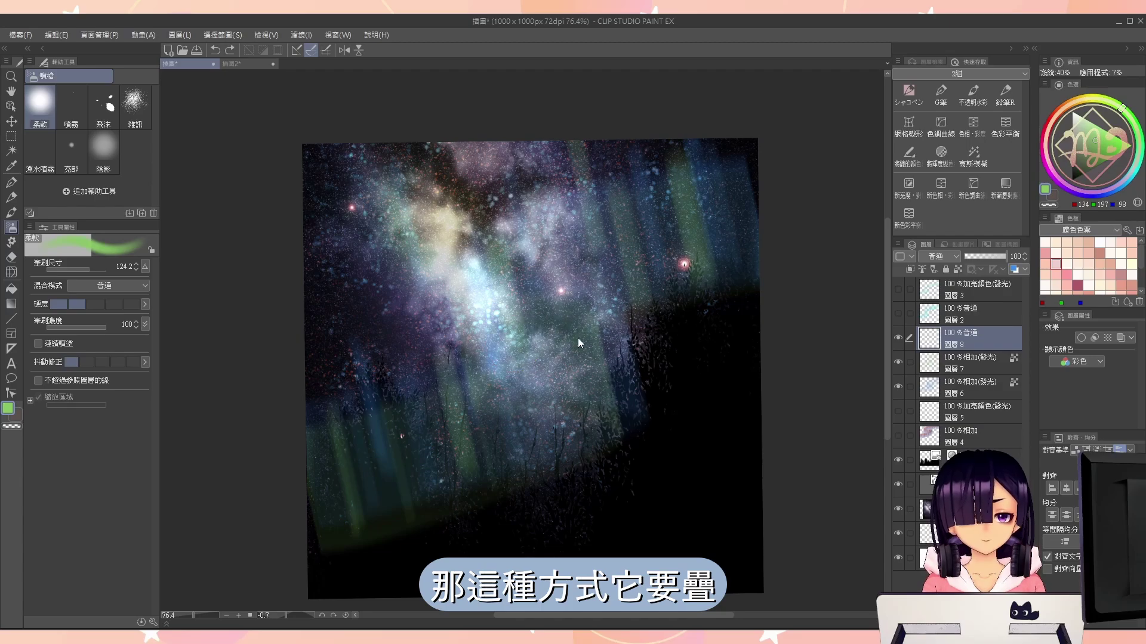
{"action": "left_click_drag", "start_coordinate": [521, 355], "coordinate": [579, 318]}
{"action": "key", "text": "ctrl+z"}
{"action": "key", "text": "ctrl+z"}
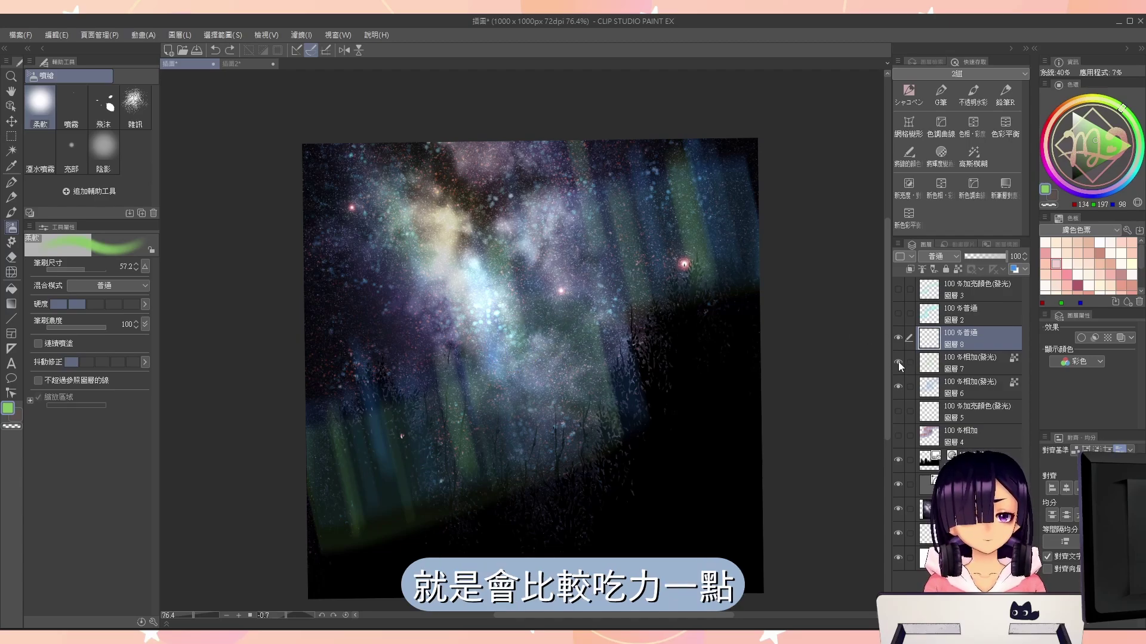
Toggle the visibility of 圖層 7 to check its beams and duplicate the layer to intensify the green glow
{"action": "left_click", "coordinate": [898, 363]}
{"action": "left_click", "coordinate": [897, 362]}
{"action": "left_click", "coordinate": [953, 360]}
{"action": "key", "text": "ctrl+j"}
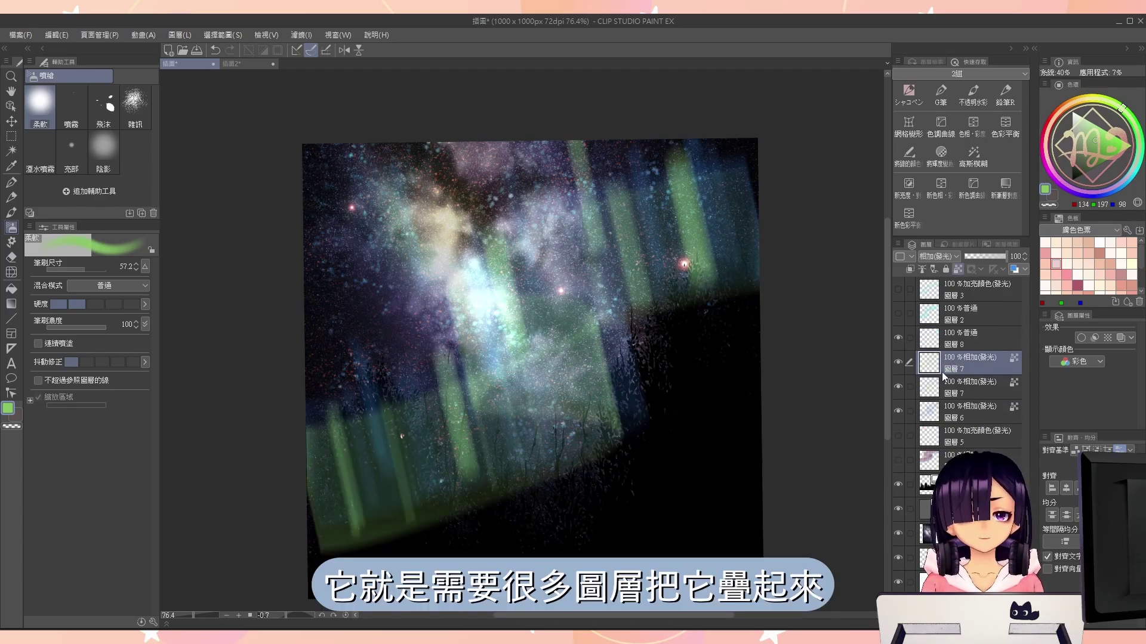
Hide and show the green beams of 圖層 7 to compare their contribution to the finished aurora
{"action": "left_click", "coordinate": [961, 384]}
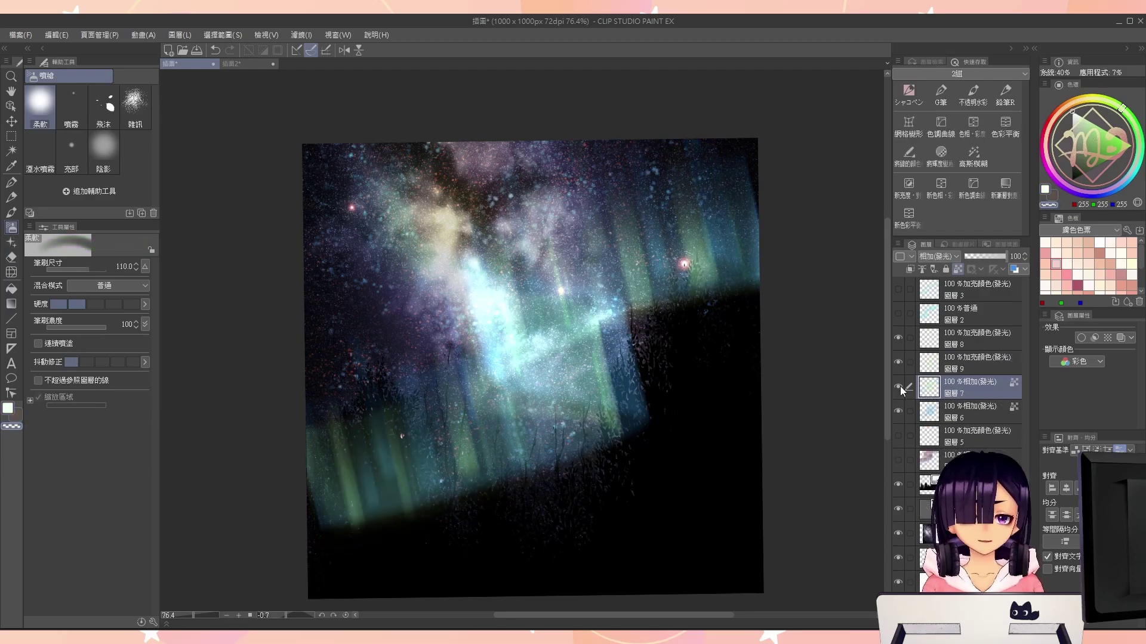
{"action": "left_click", "coordinate": [898, 387]}
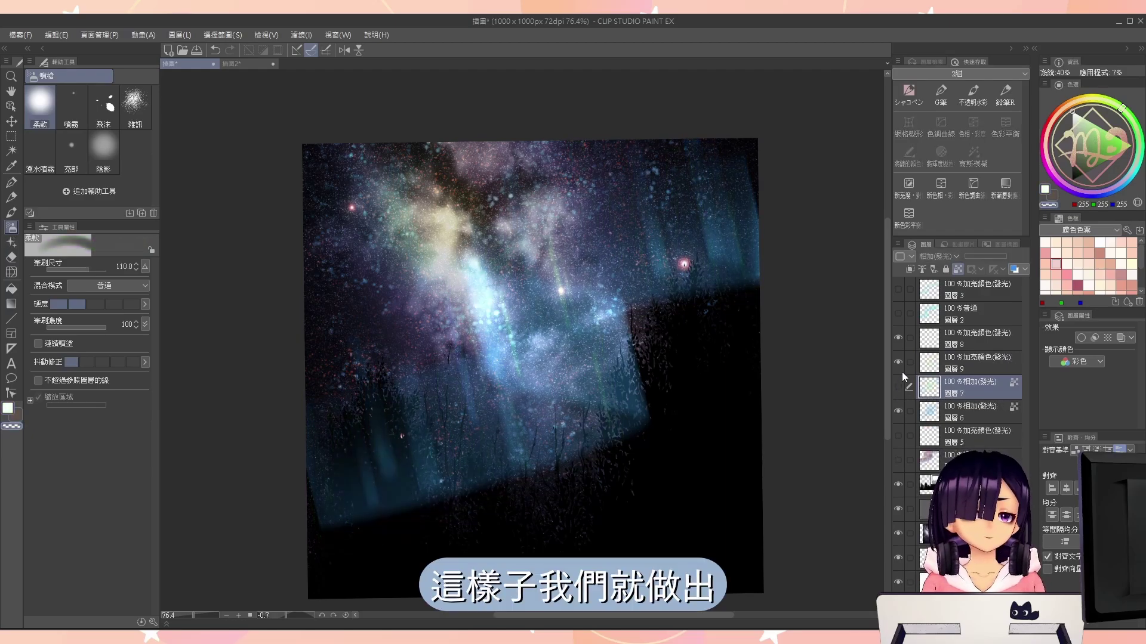
{"action": "left_click", "coordinate": [898, 386]}
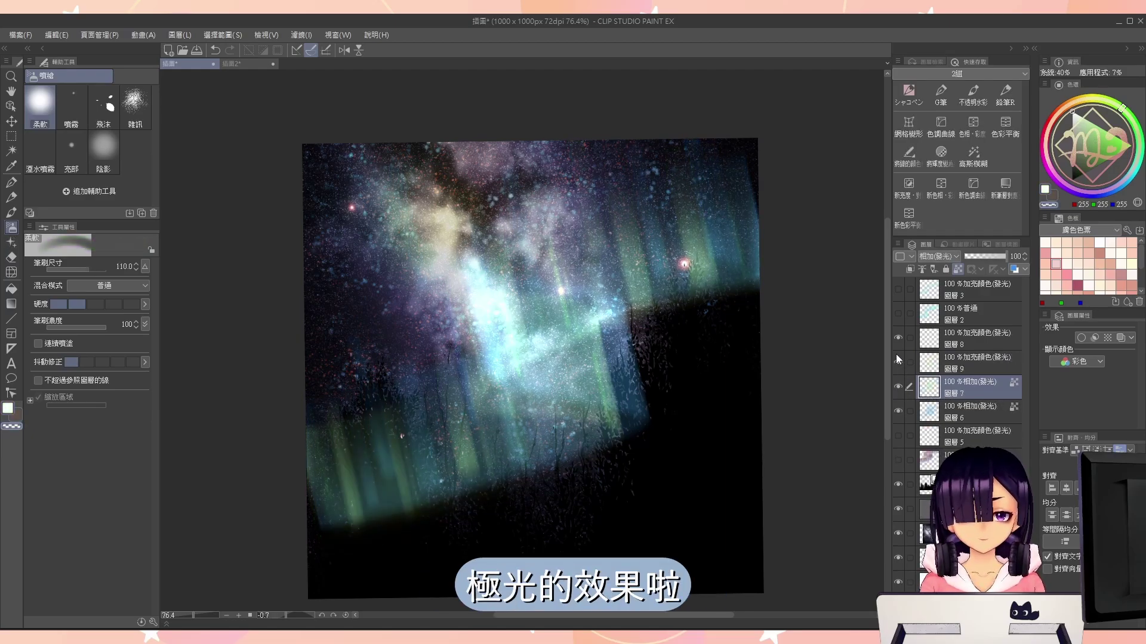